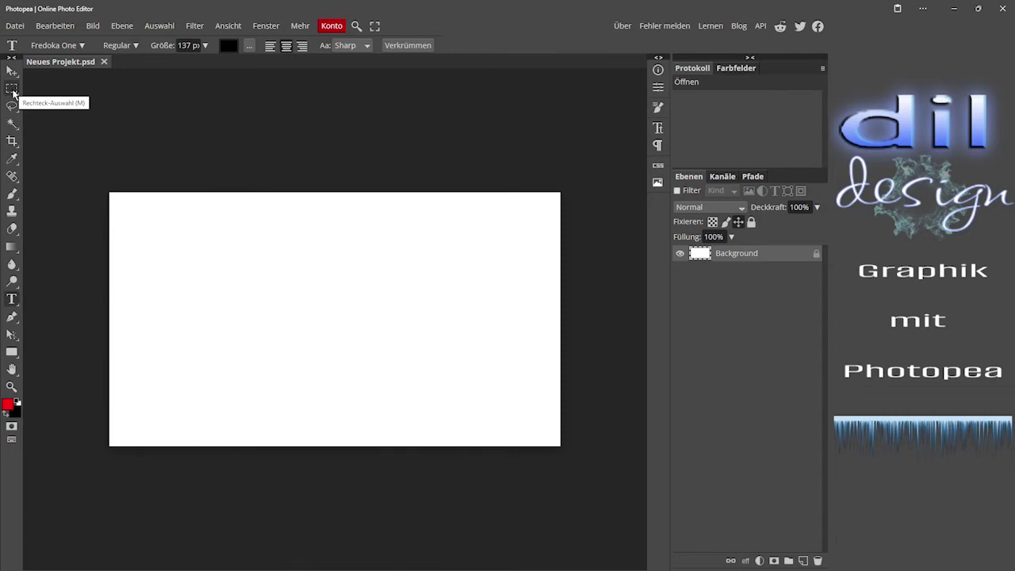
Draw a large rectangular selection over the left and middle part of the white canvas.
click(13, 93)
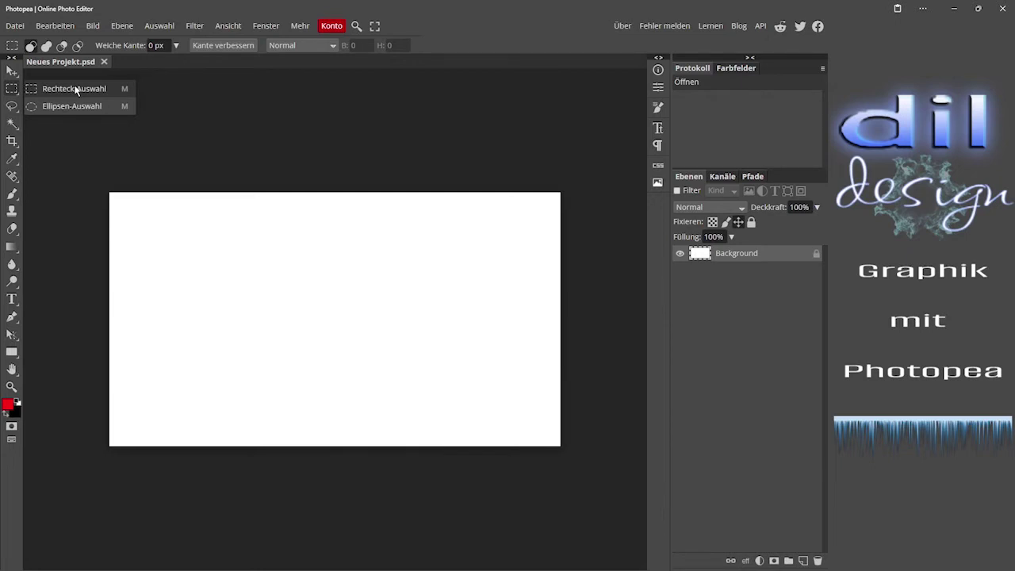
click(75, 89)
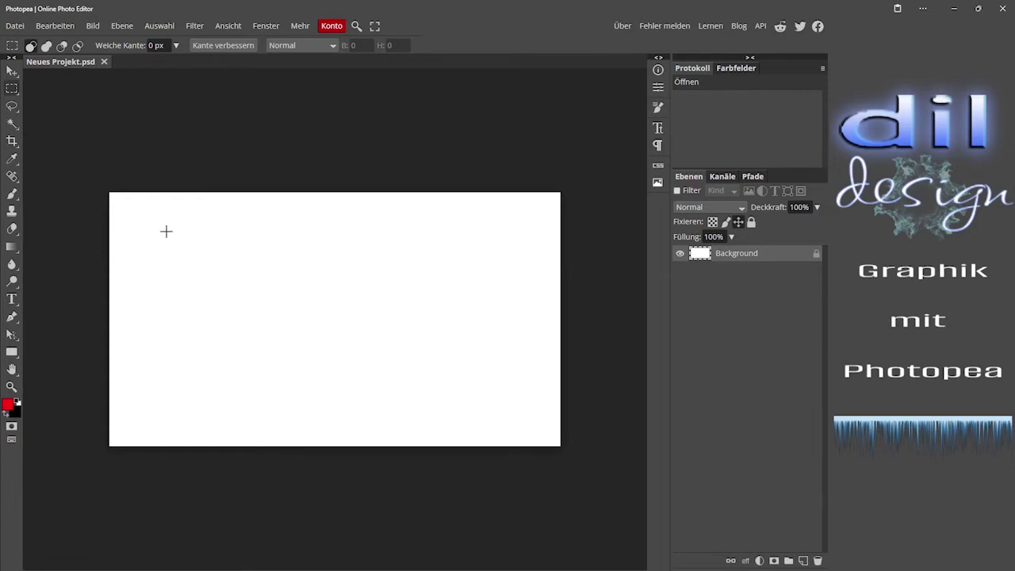
drag(166, 231, 410, 407)
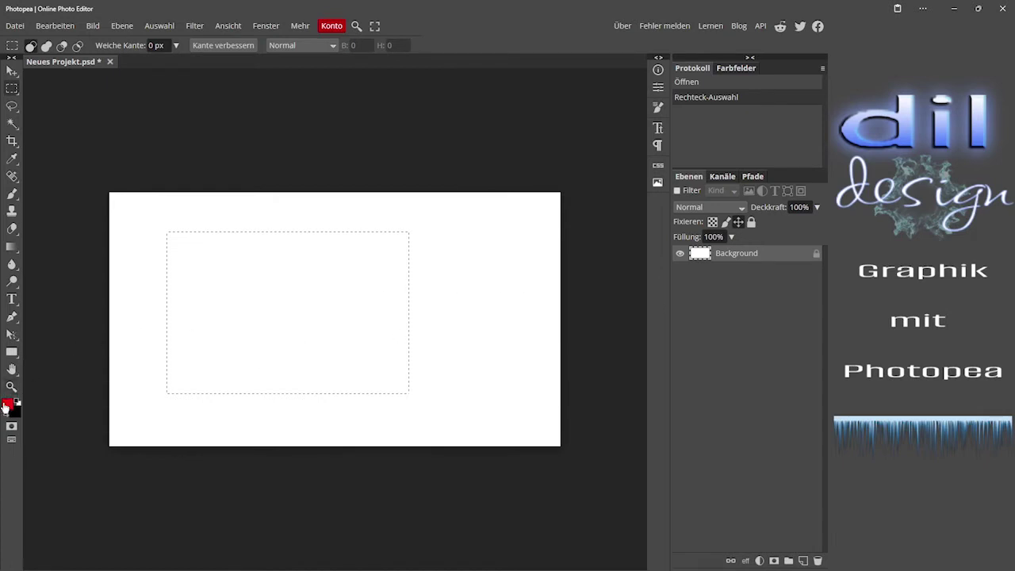
Try filling the rectangular selection with red directly on the Background layer using the paint bucket, and undo the fill.
right_click(11, 252)
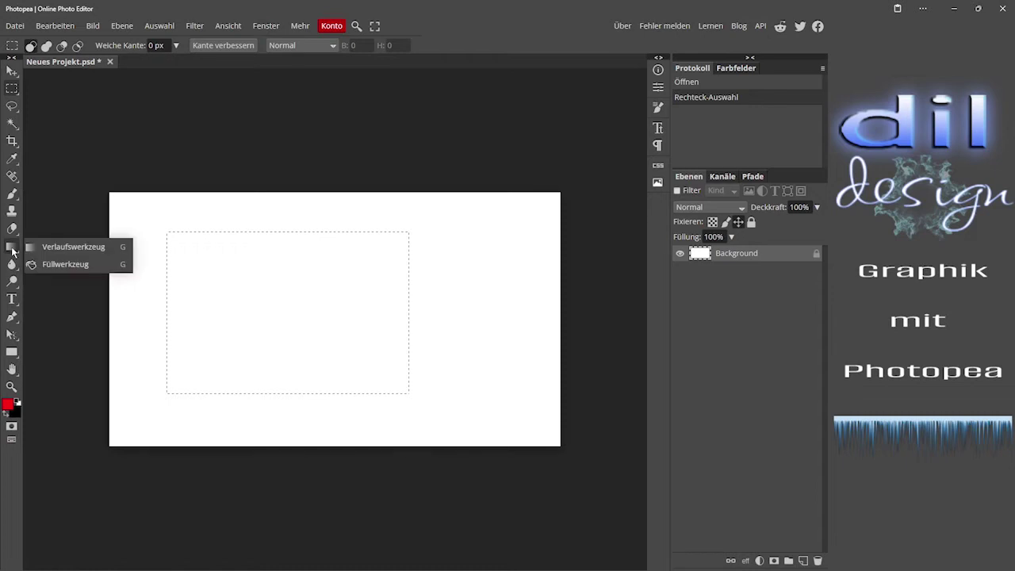
click(11, 250)
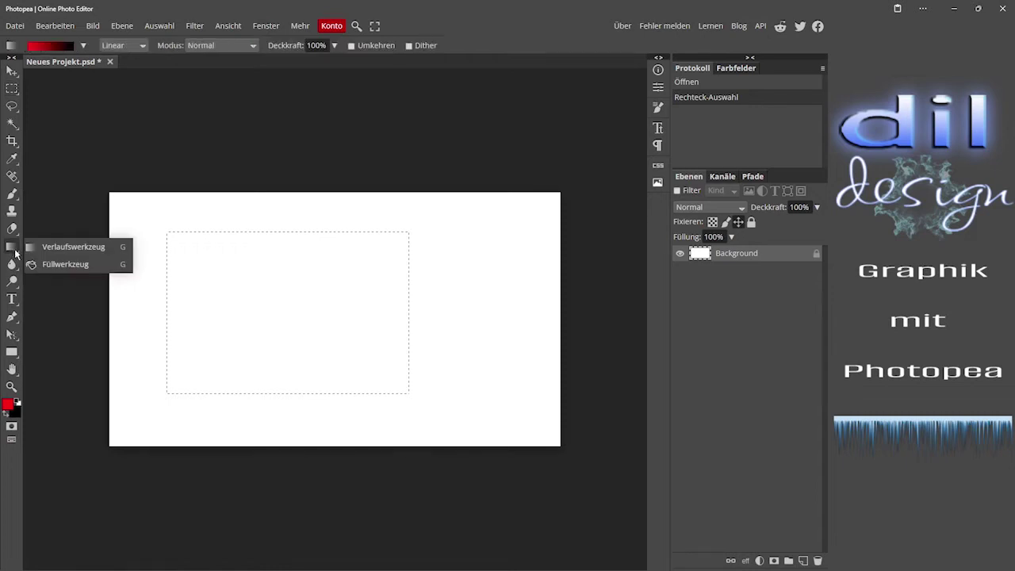
click(64, 264)
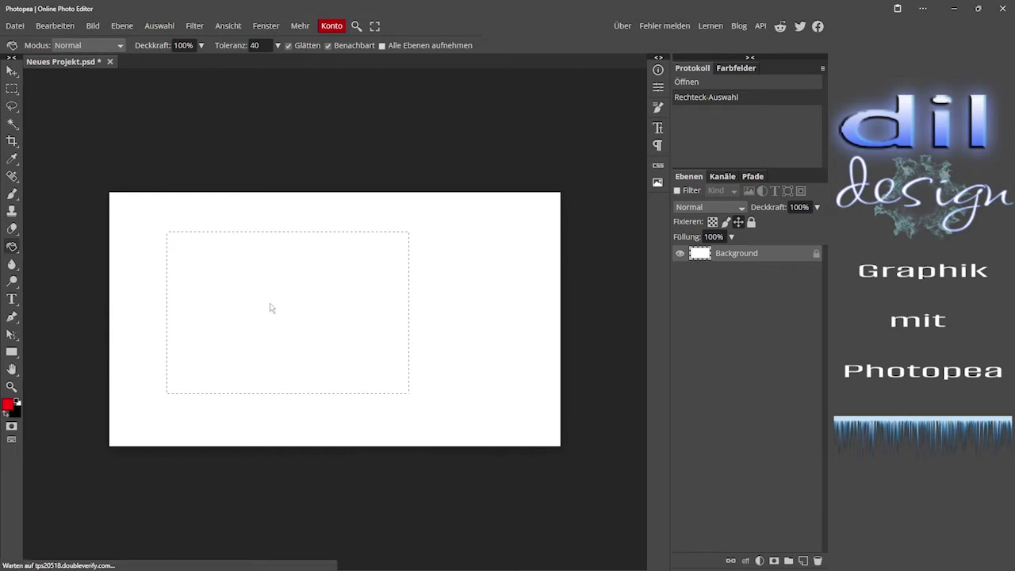
click(270, 329)
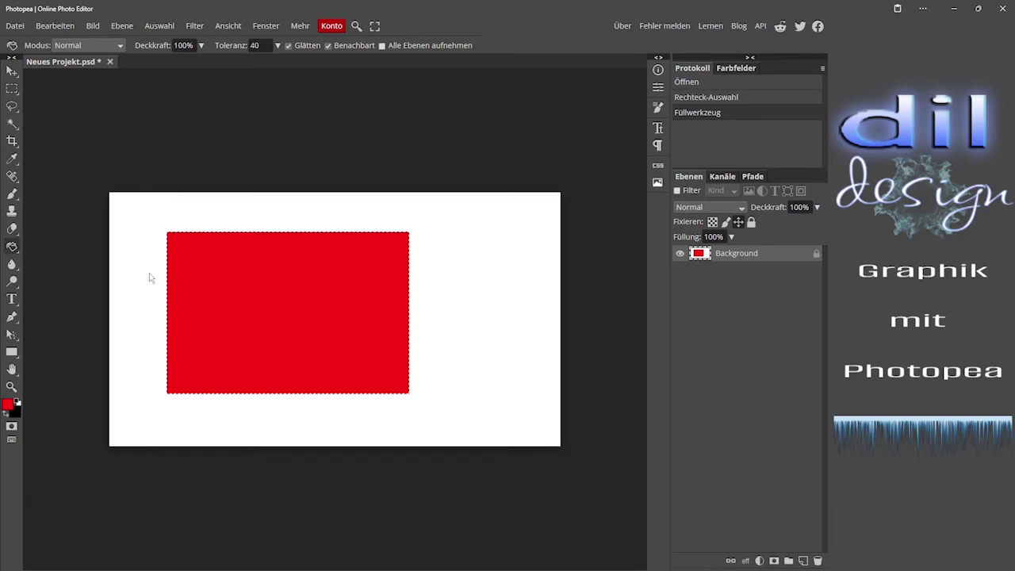
key(ctrl+z)
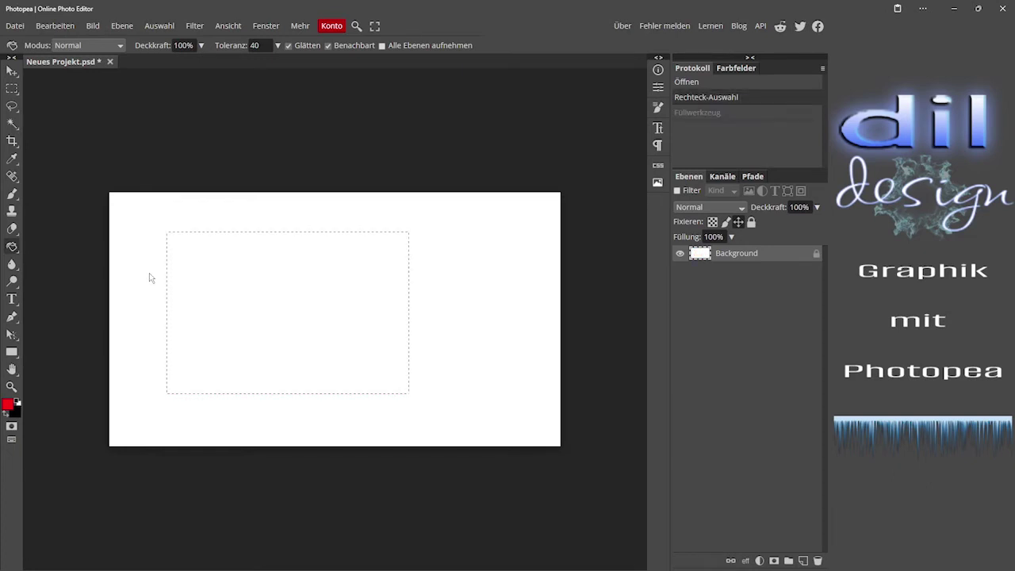
Add a new layer, fill the rectangular selection on it with red and remove the selection.
click(803, 562)
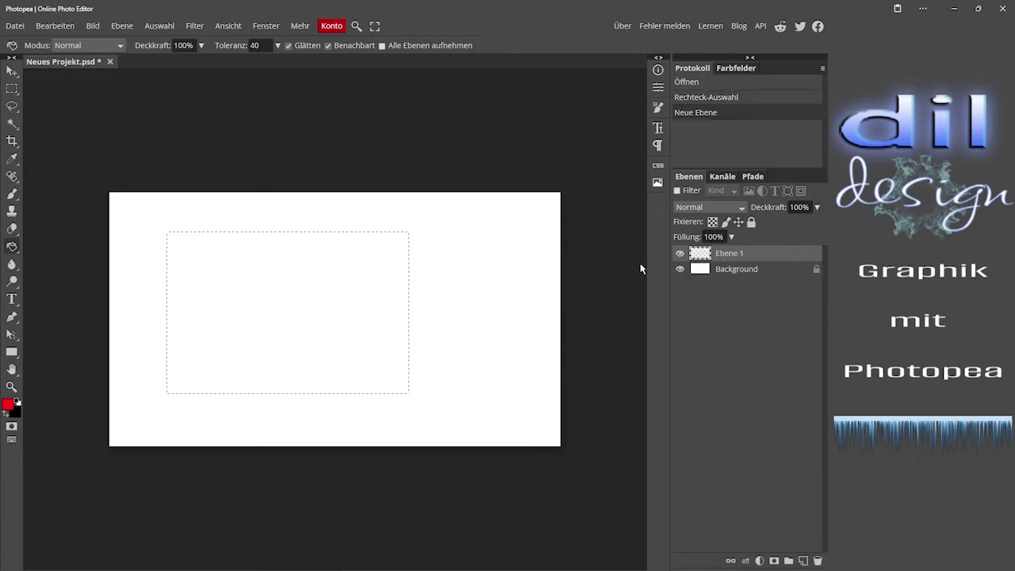
click(314, 294)
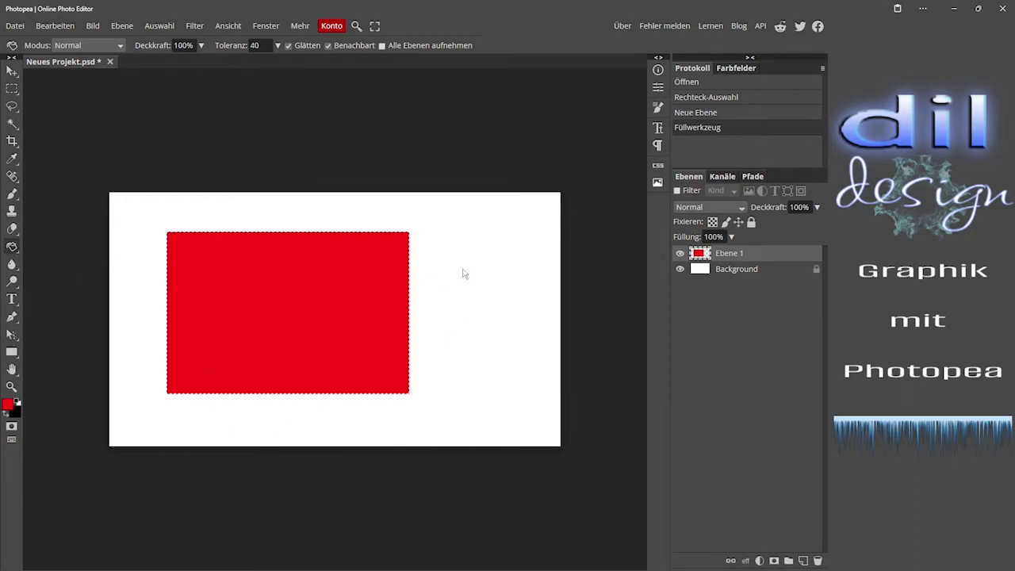
key(ctrl+d)
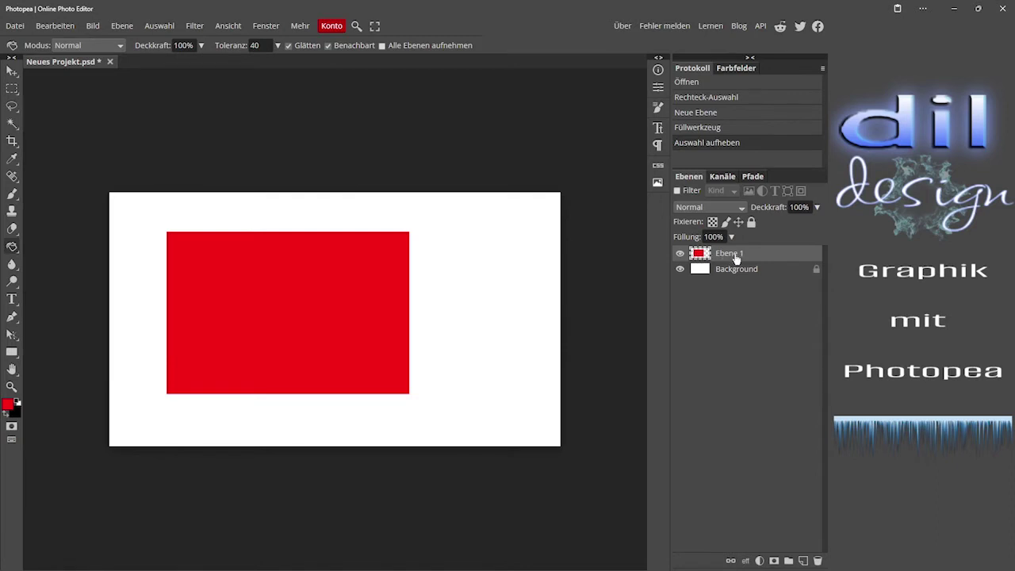
Delete the layer containing the red rectangle and add a fresh empty layer above the Background.
key(Delete)
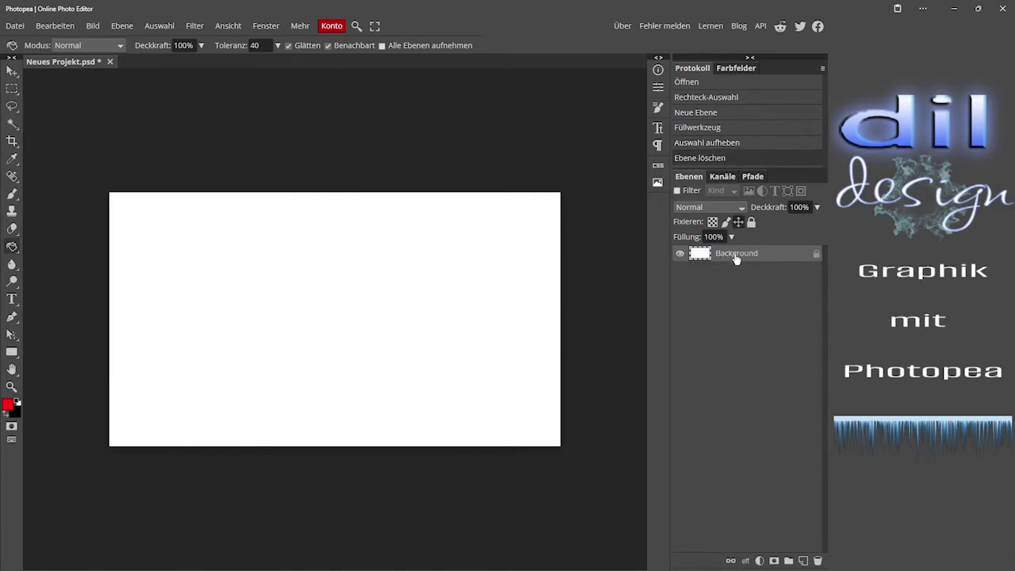
click(803, 560)
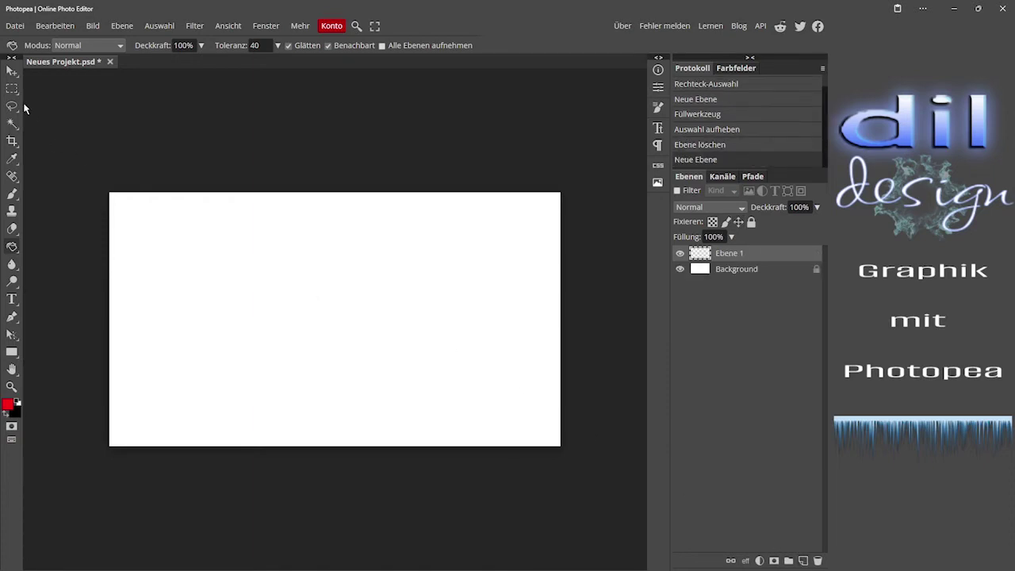
Try a freely proportioned rectangular selection in the middle of the canvas and undo it.
click(12, 88)
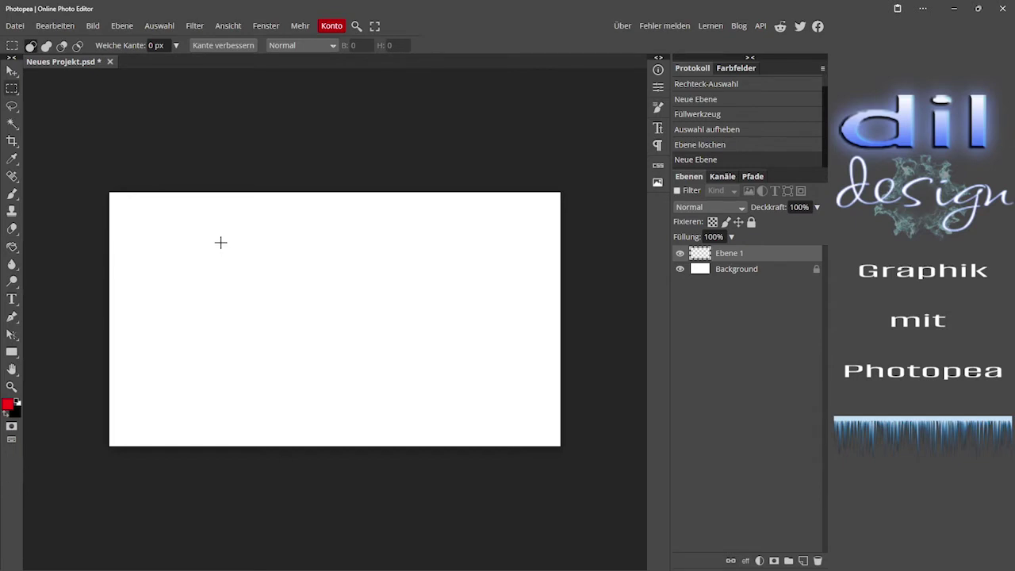
drag(220, 243, 426, 386)
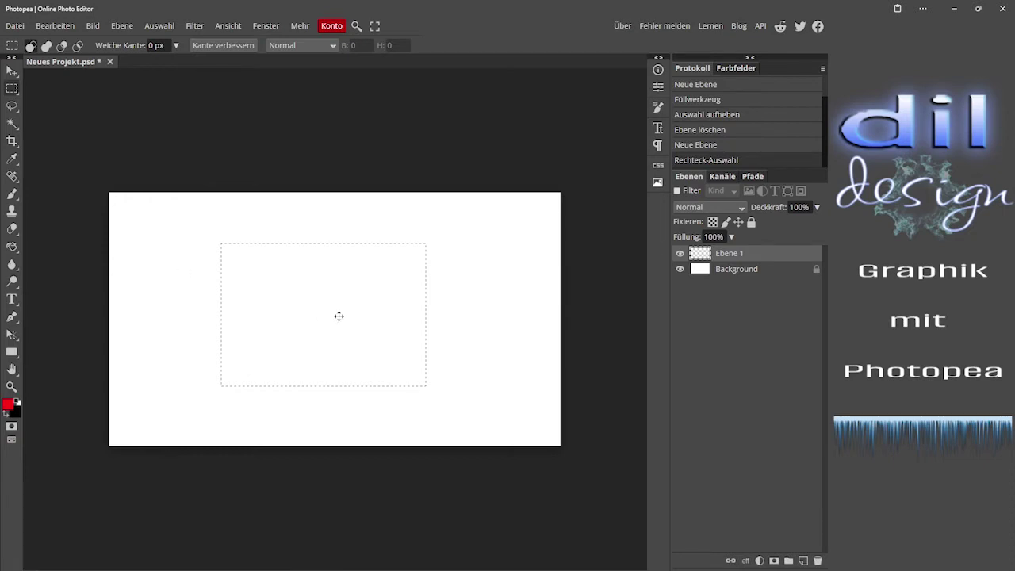
key(ctrl+z)
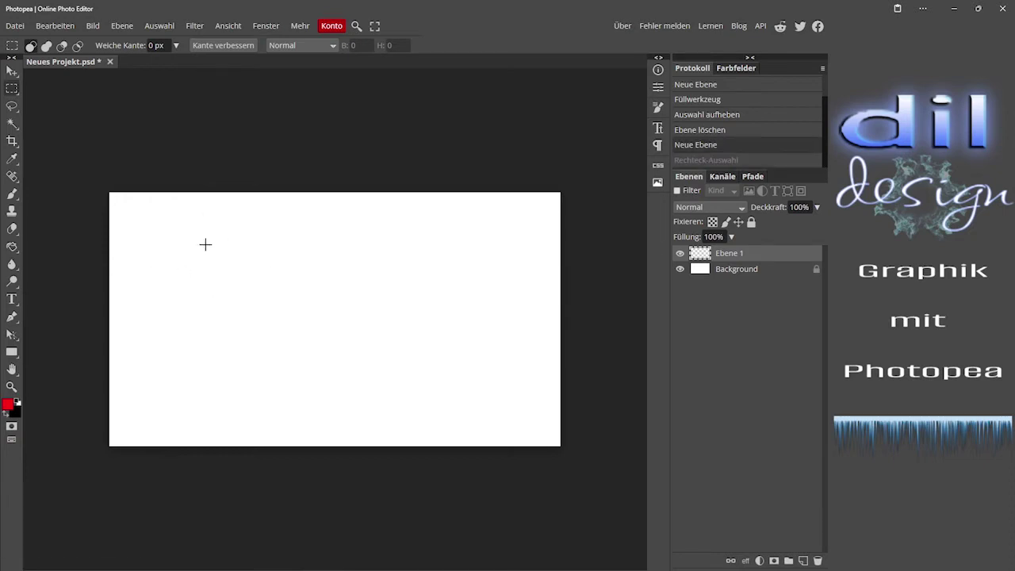
Try a square selection drawn from its corner and another drawn outward from its centre, clearing each one.
drag(203, 245, 382, 386)
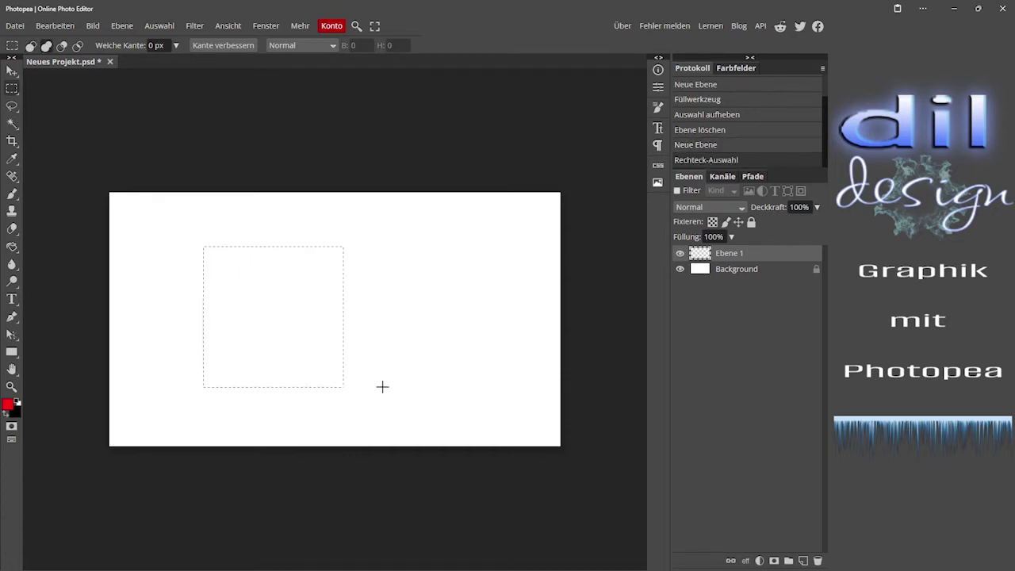
key(shift)
click(267, 333)
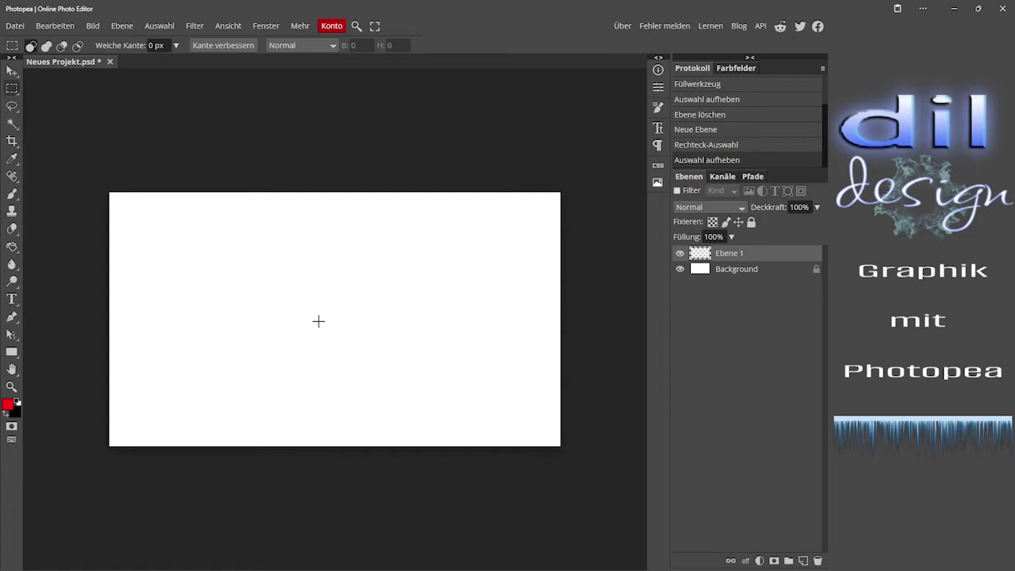
drag(319, 321, 436, 250)
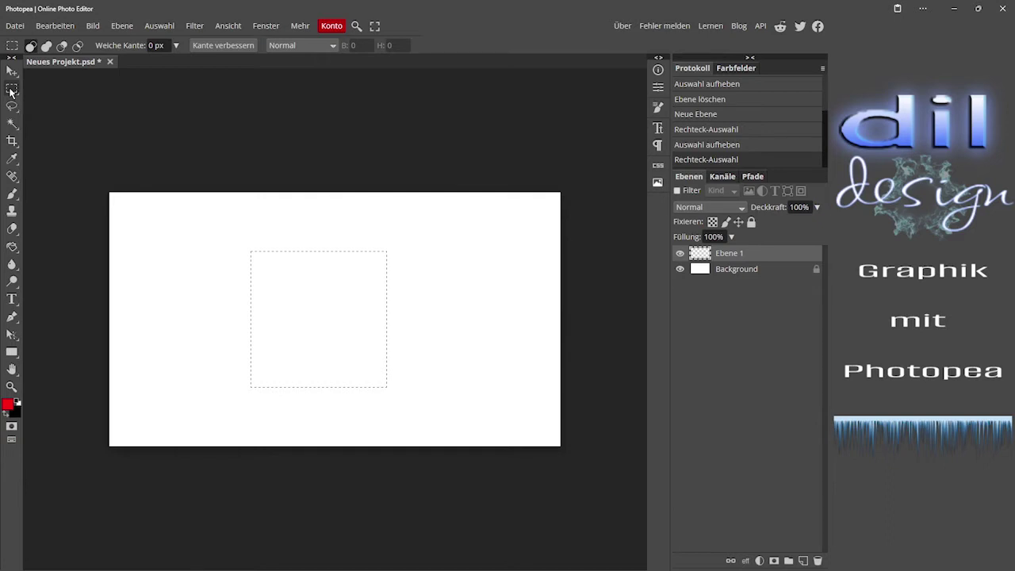
key(ctrl+d)
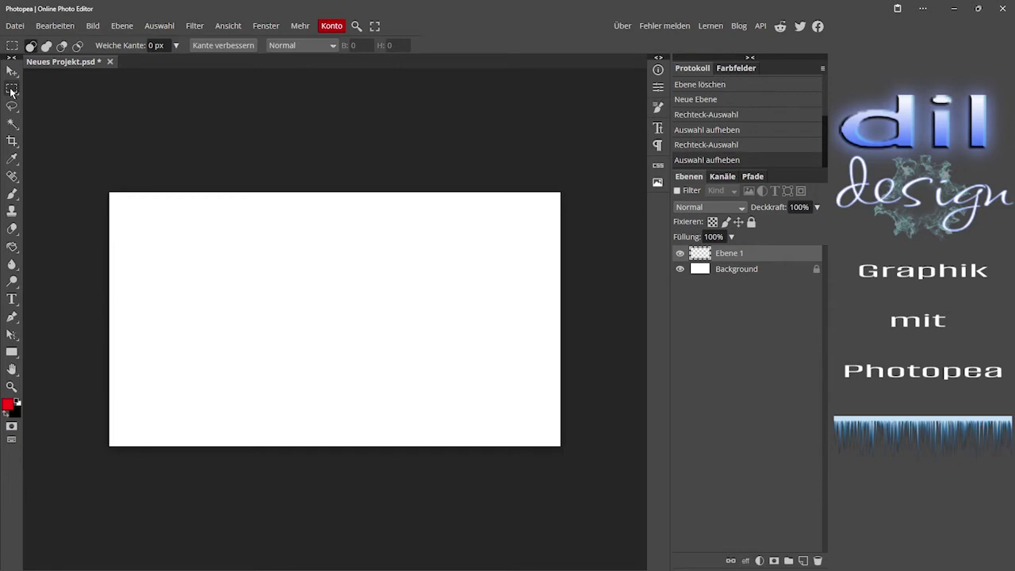
Make a wide elliptical selection across the canvas on Ebene 1, fill it with red and remove the selection.
right_click(11, 92)
click(61, 104)
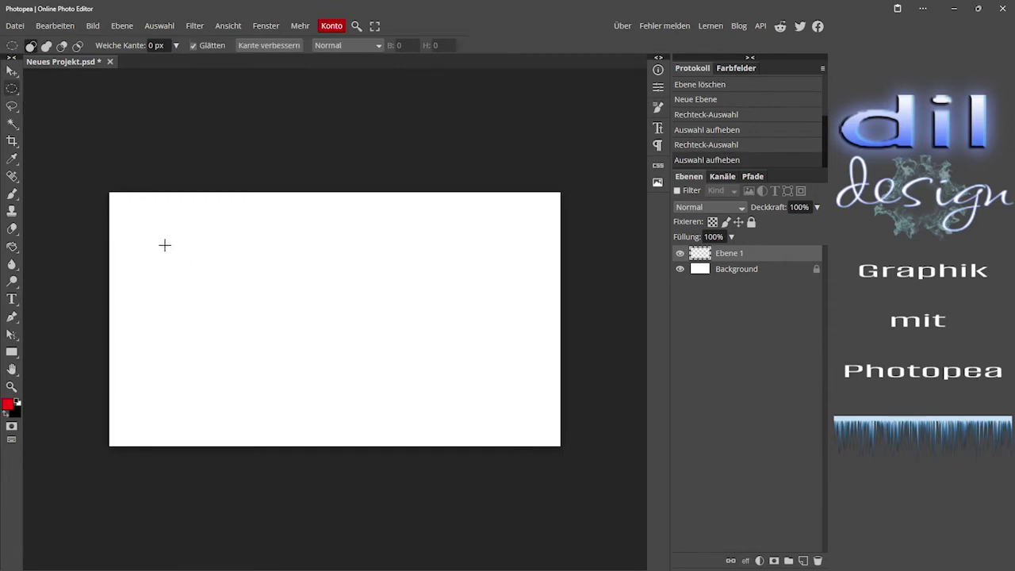
drag(165, 245, 491, 399)
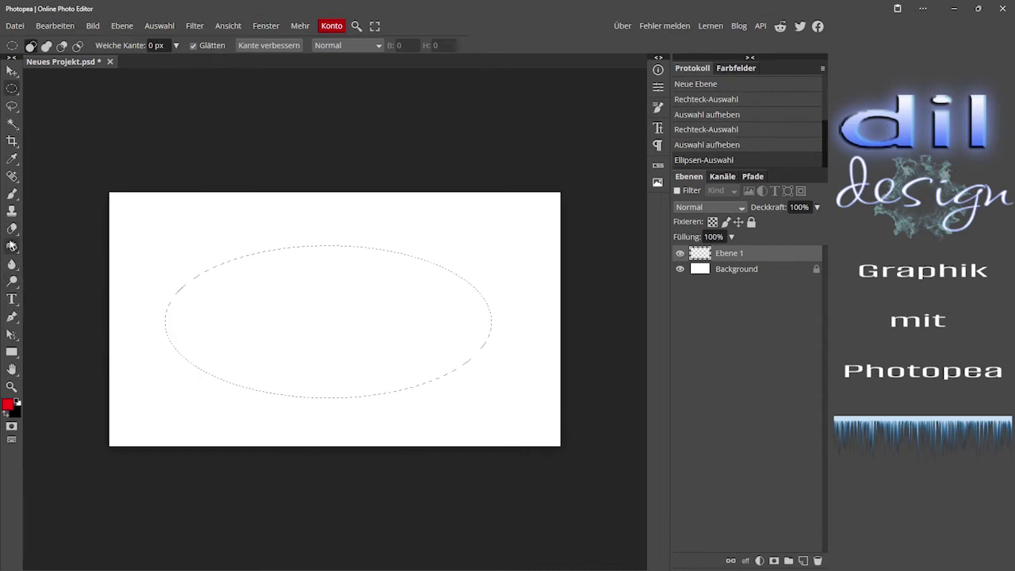
click(12, 245)
click(371, 334)
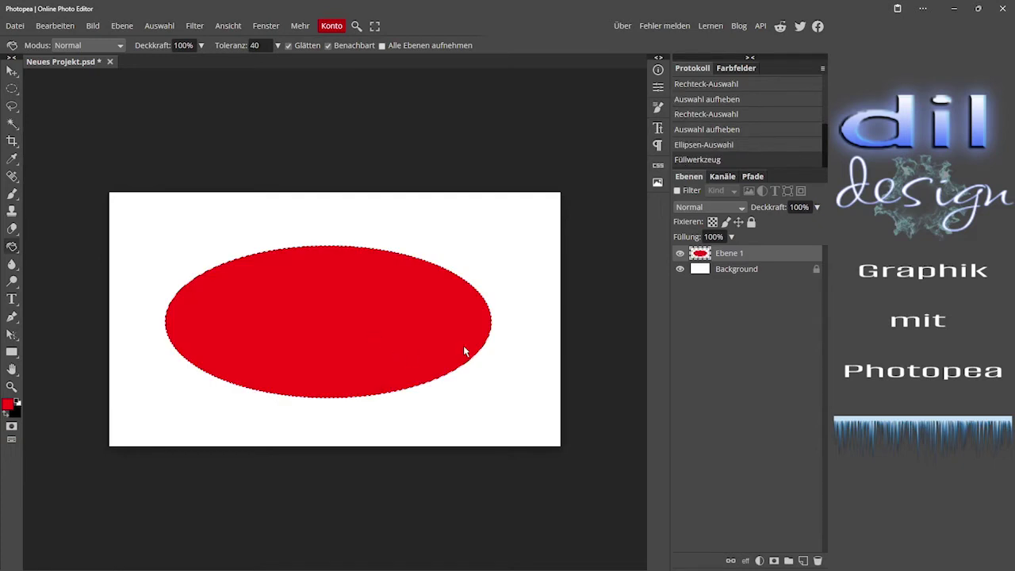
key(ctrl+d)
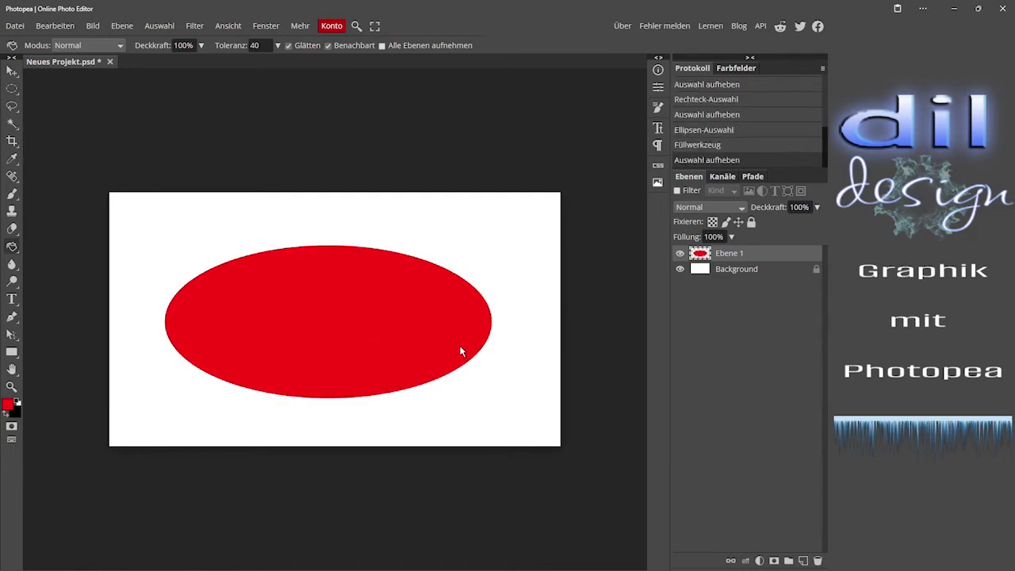
Hide and show Ebene 1 twice to compare the canvas with and without the red ellipse.
click(679, 253)
click(679, 254)
click(680, 253)
click(679, 254)
Undo the deselection, the red fill and the elliptical selection on Ebene 1.
key(ctrl+z)
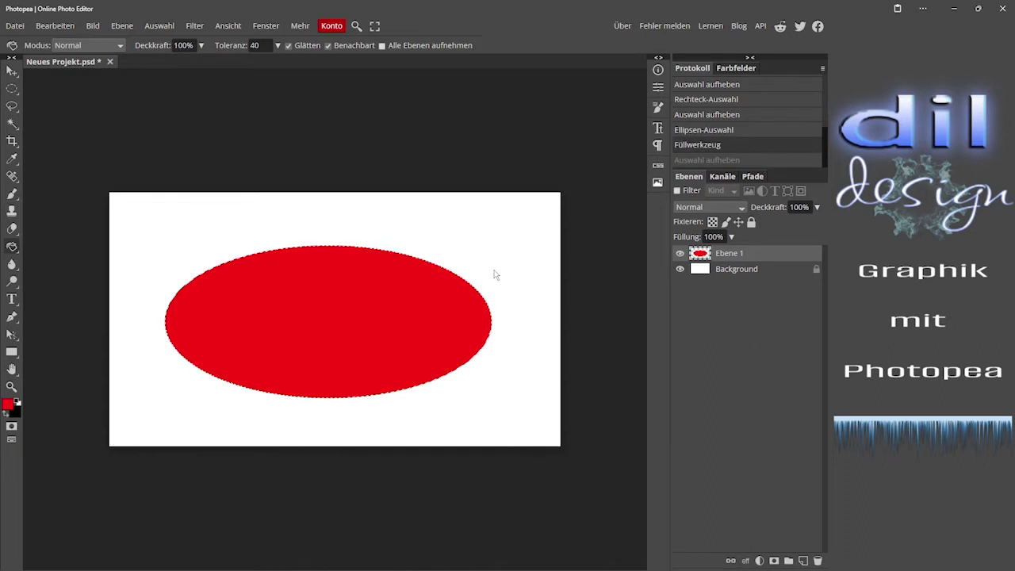
key(ctrl+z)
key(ctrl+z)
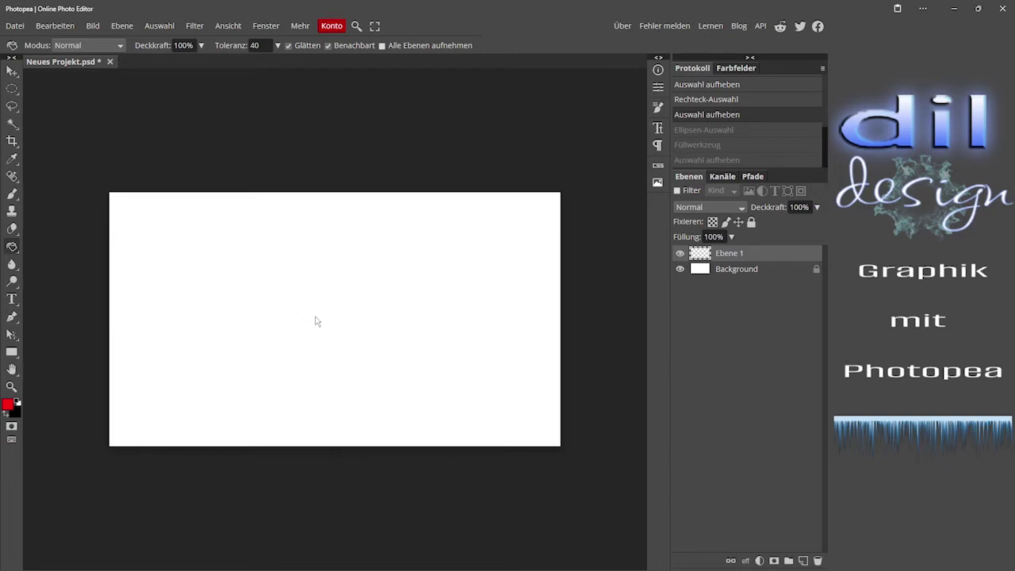
Try filling the whole of Ebene 1 with red without any selection, and undo the fill.
click(196, 228)
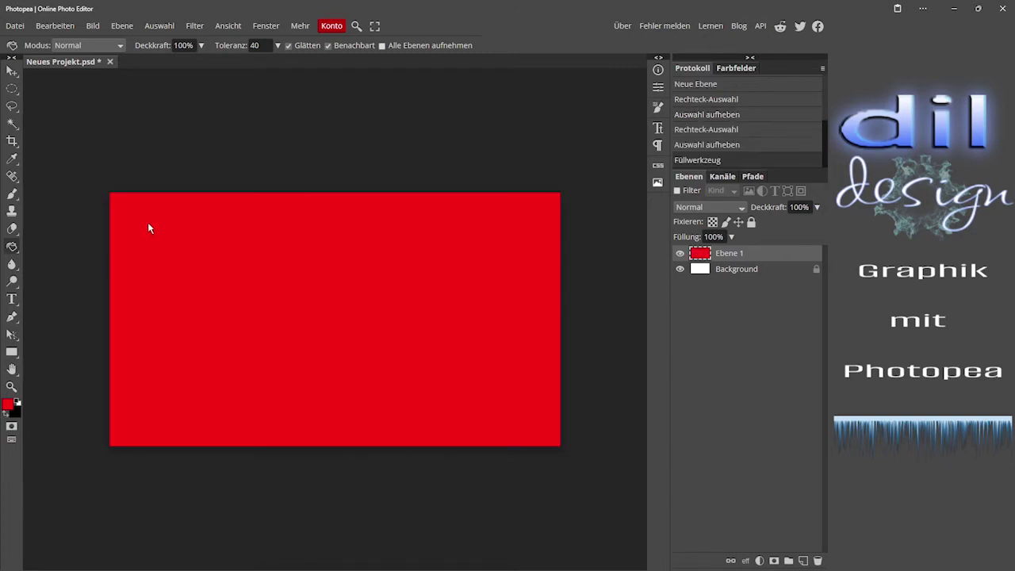
key(ctrl+z)
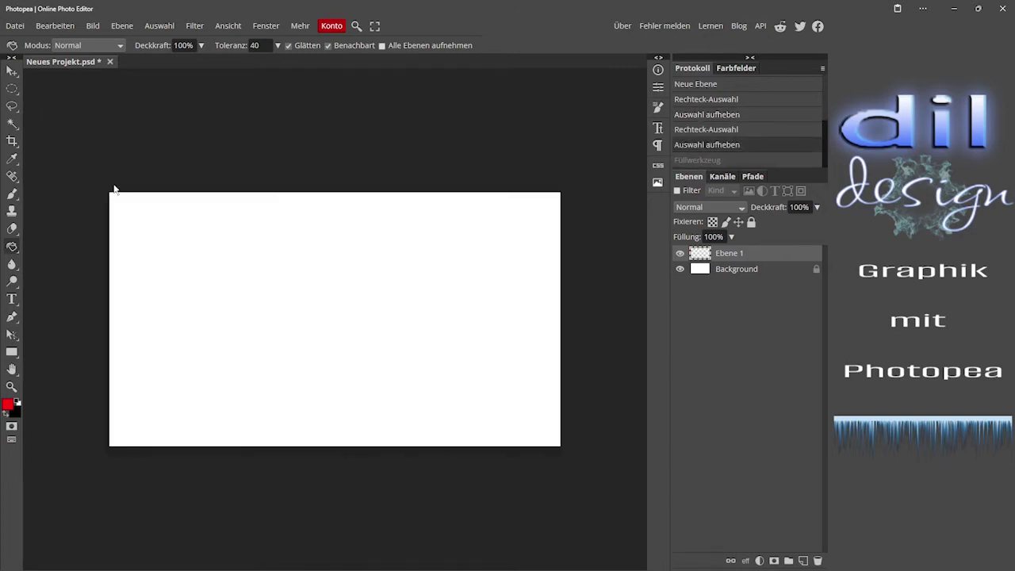
Try a circular selection about 415 px across and another circle drawn outward from the canvas middle, clearing each one.
click(12, 89)
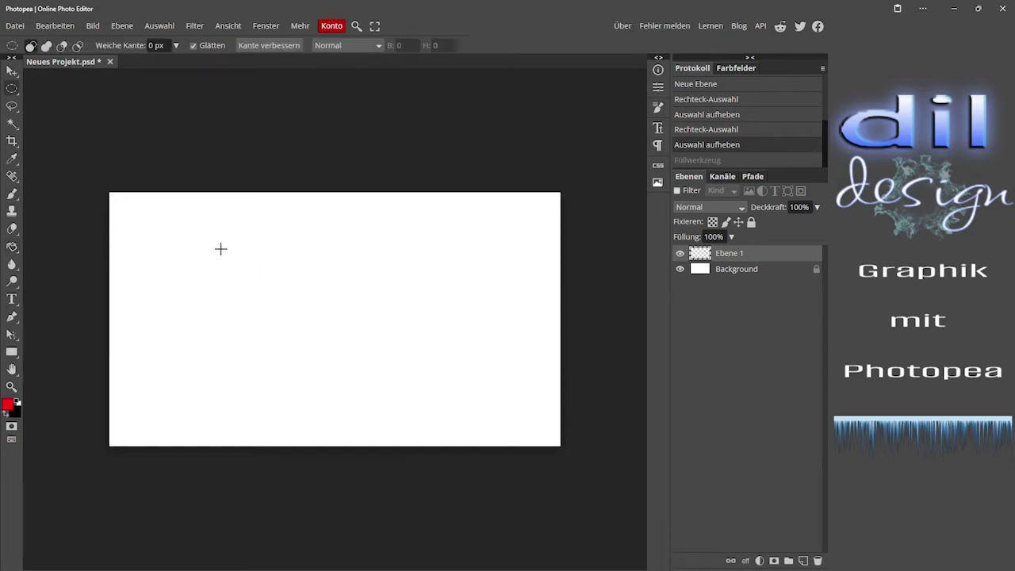
drag(220, 249, 391, 394)
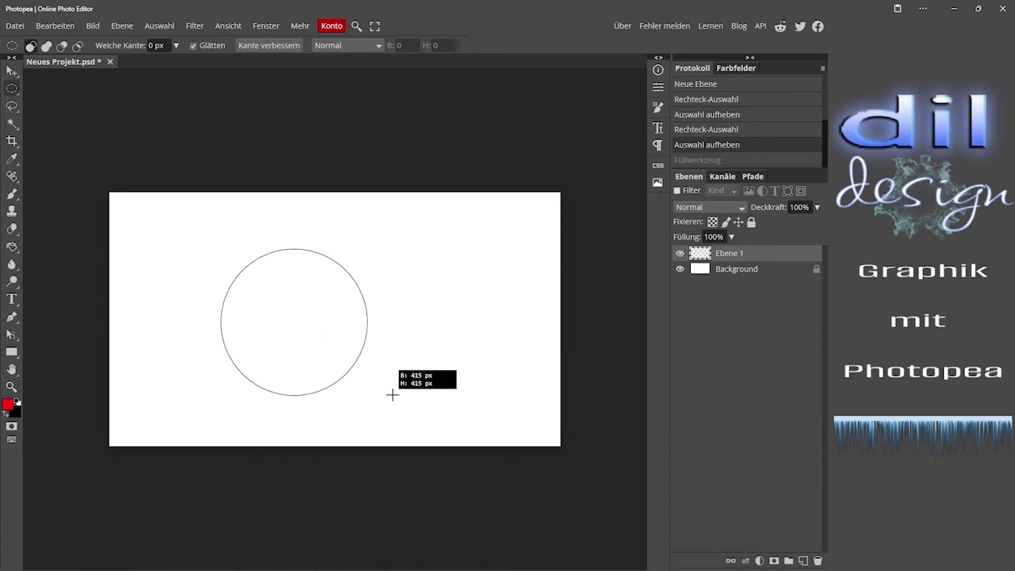
drag(391, 394, 391, 394)
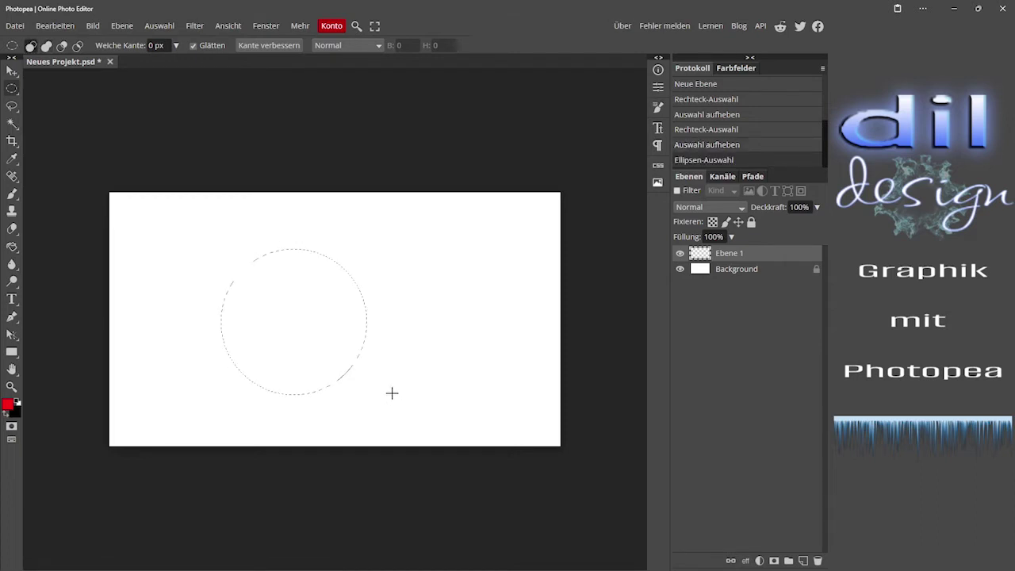
key(ctrl+z)
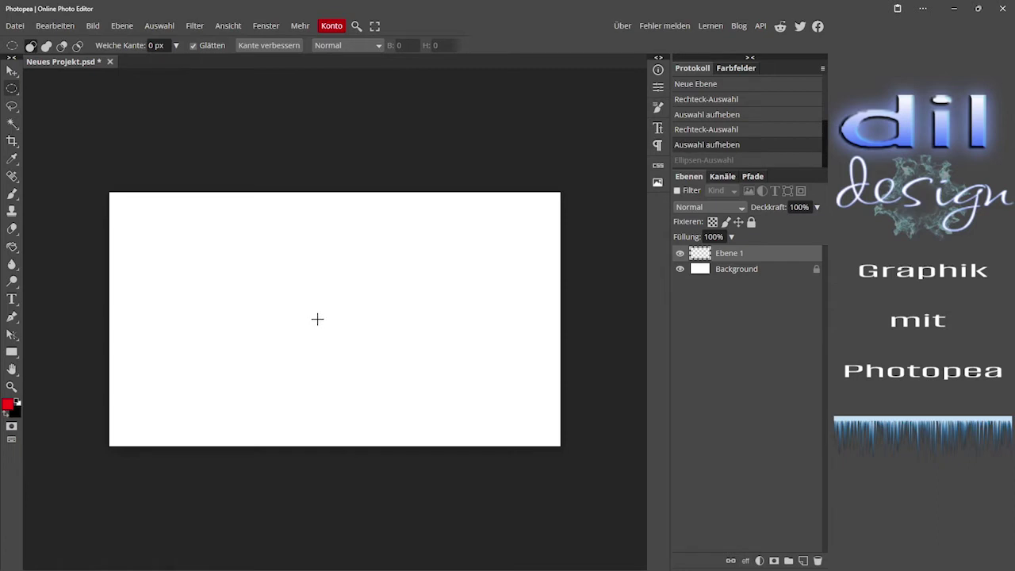
drag(317, 318, 453, 244)
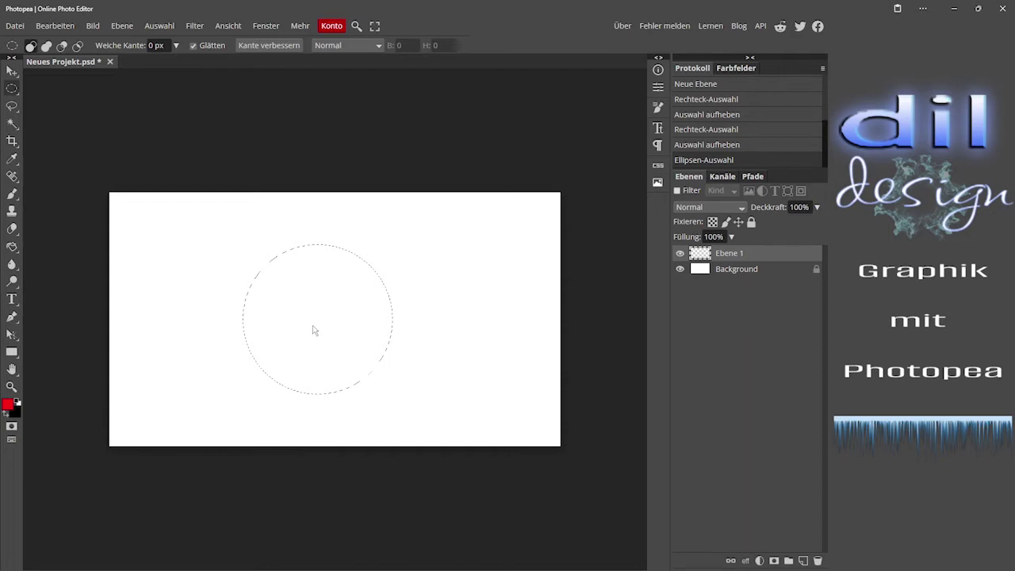
click(314, 330)
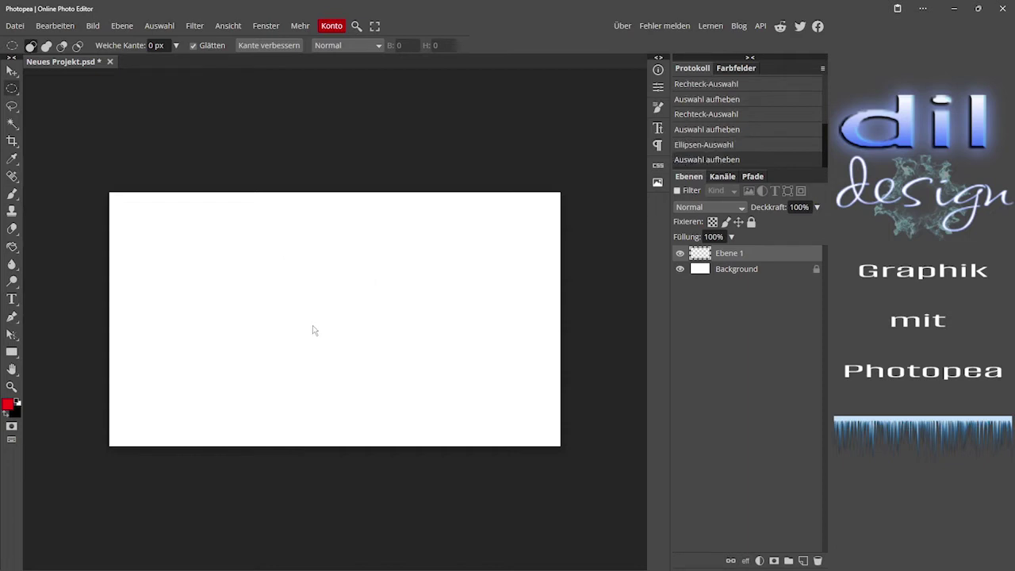
Activate the Pen tool in Form mode and confirm red ff0000 as the fill colour.
click(11, 319)
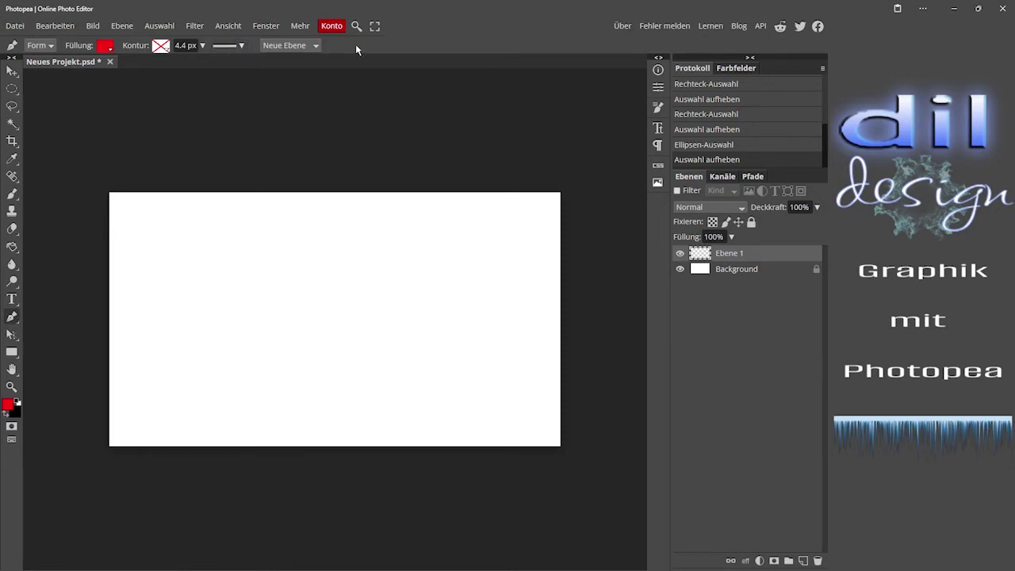
click(52, 49)
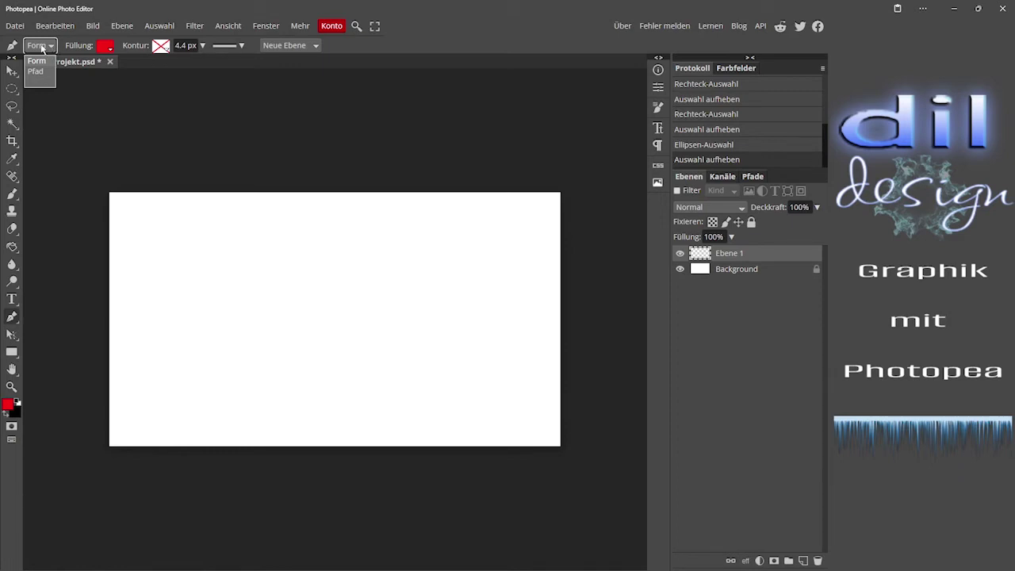
click(52, 49)
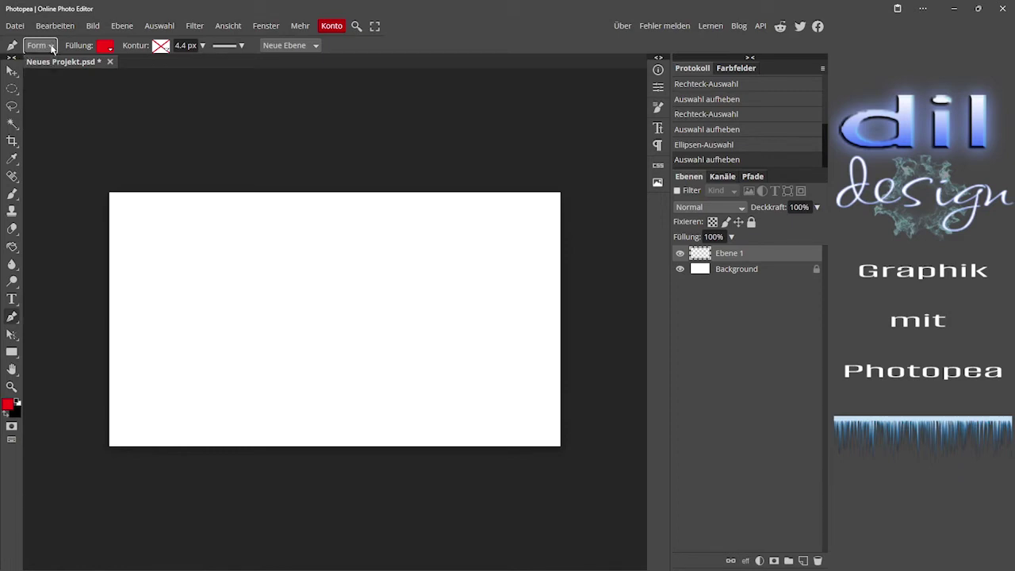
click(104, 49)
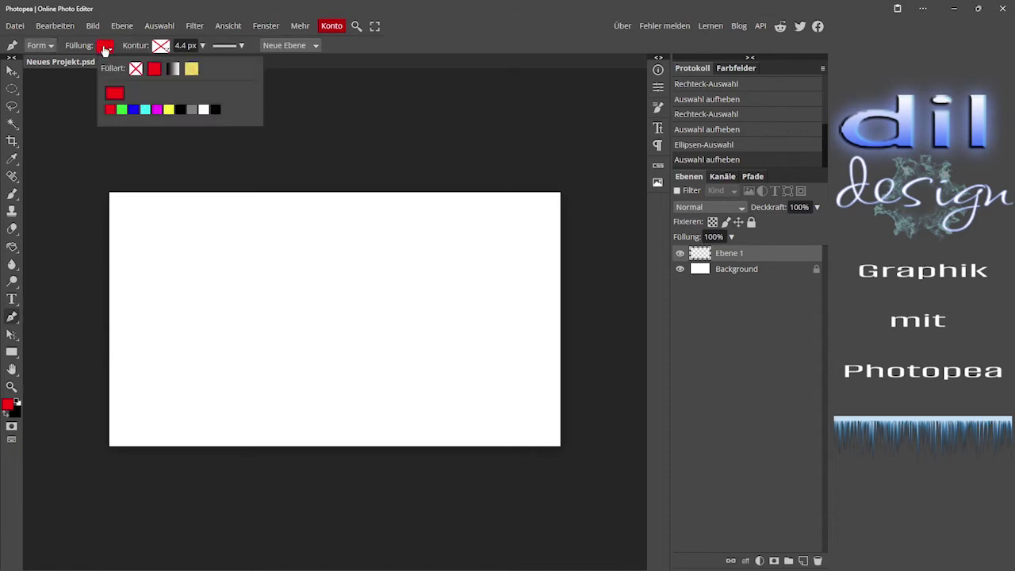
click(112, 94)
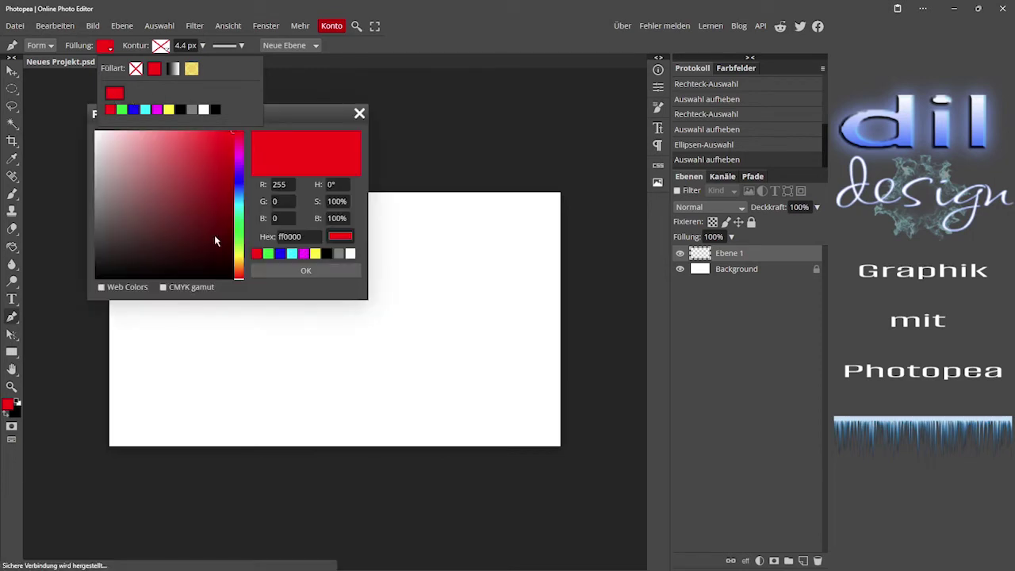
click(316, 270)
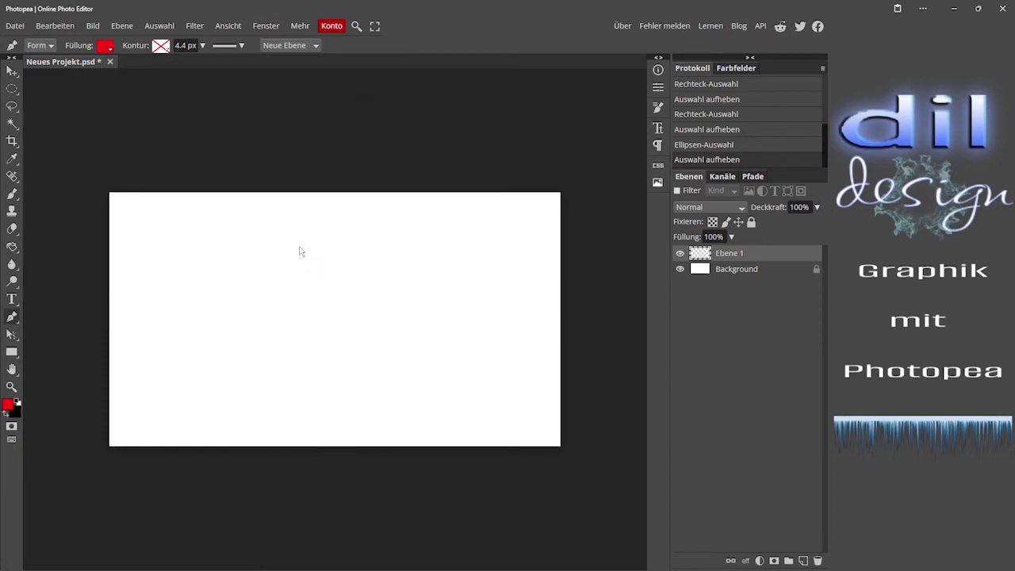
Give the pen shape a solid stroke in red ff0000 and switch the stroke colour to white.
click(161, 46)
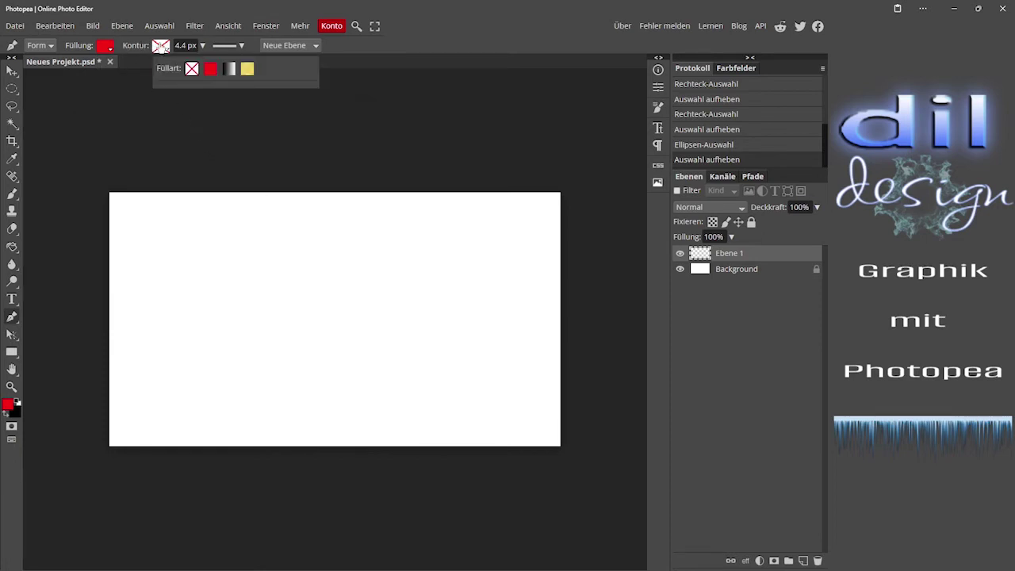
click(210, 70)
click(175, 93)
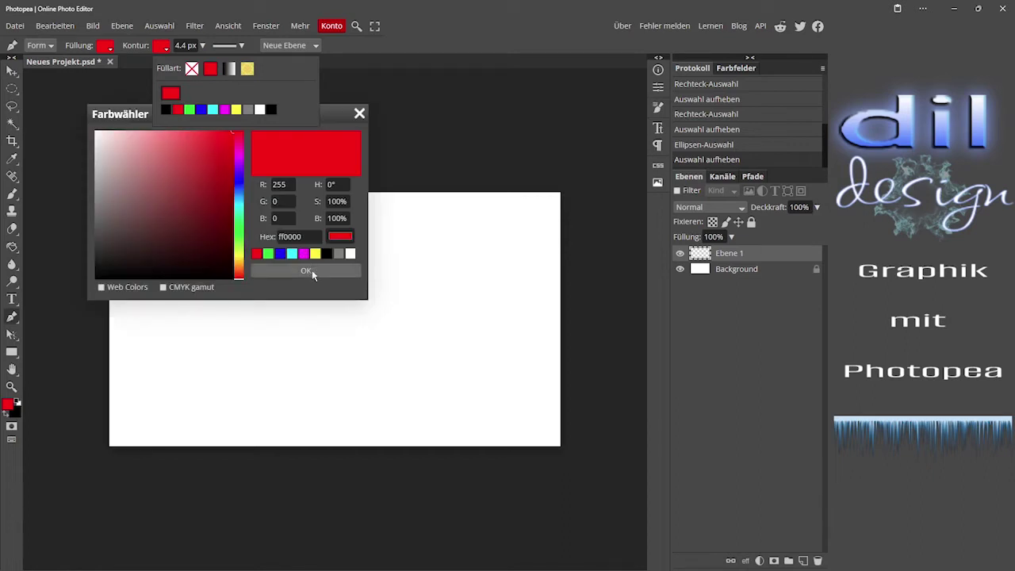
click(311, 270)
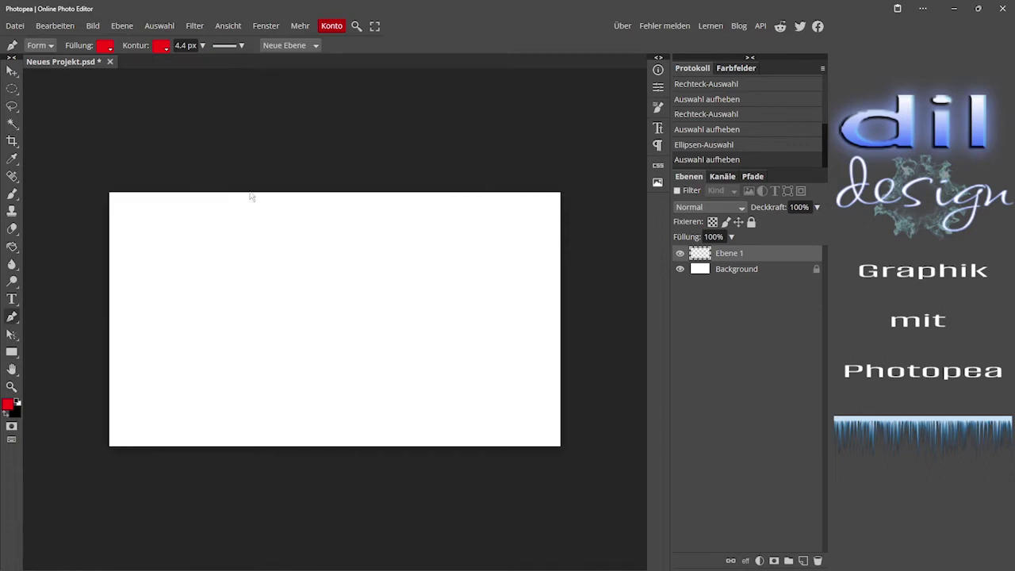
click(160, 49)
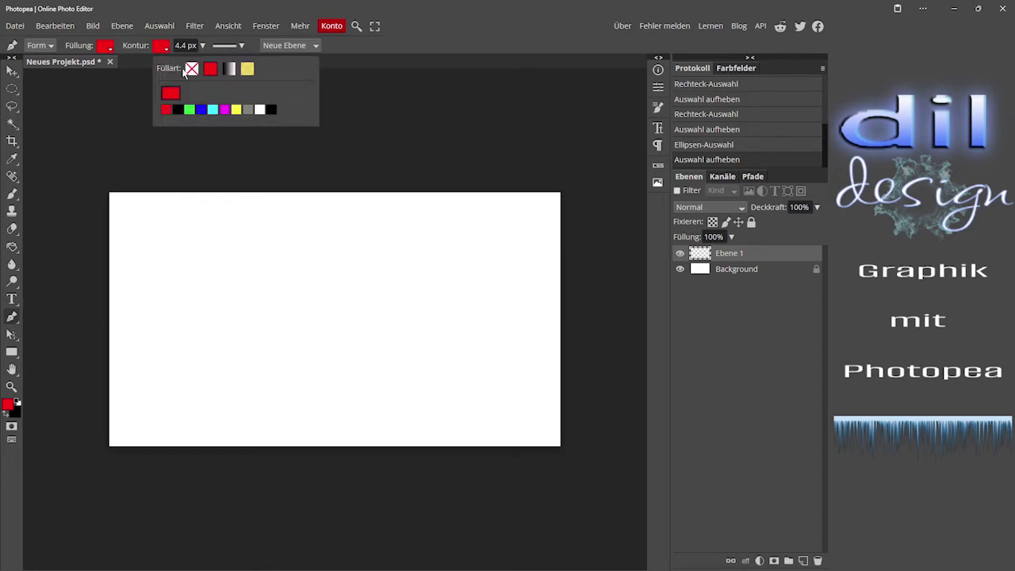
click(259, 111)
click(159, 49)
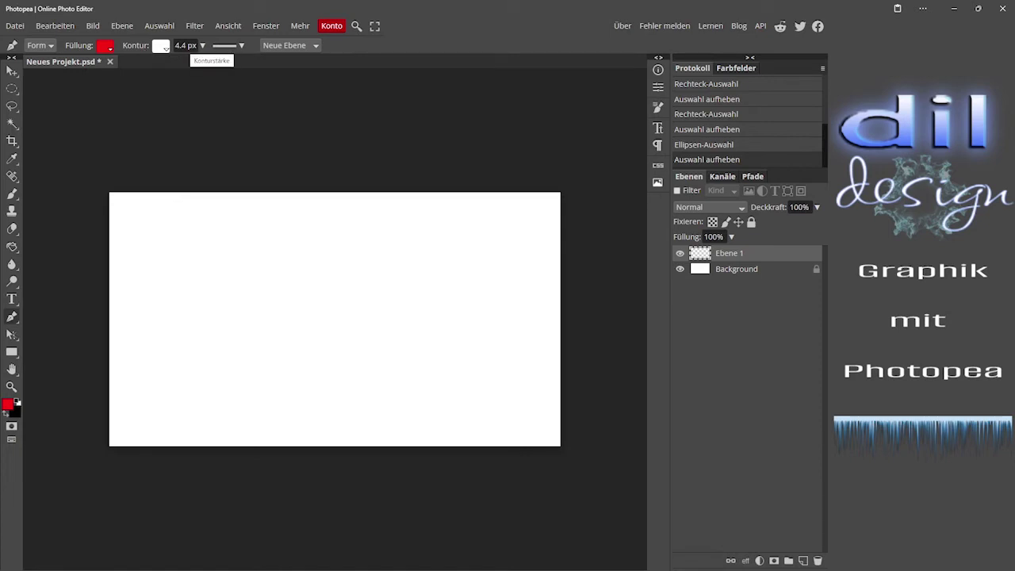
Set the stroke width to 4.0 px and look at the stroke's position, end, corner and dash options.
click(185, 45)
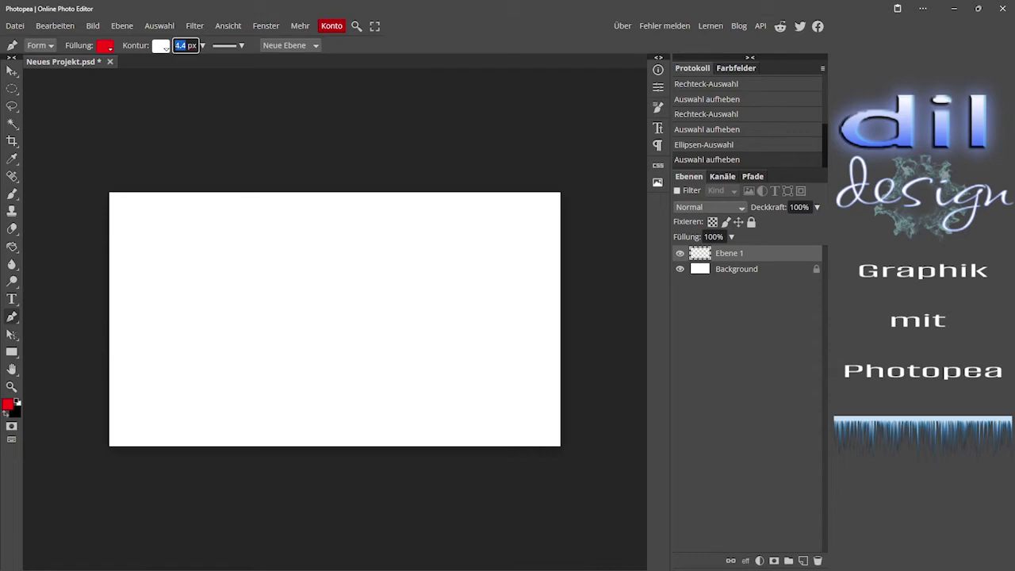
text(4.0)
click(374, 46)
click(243, 47)
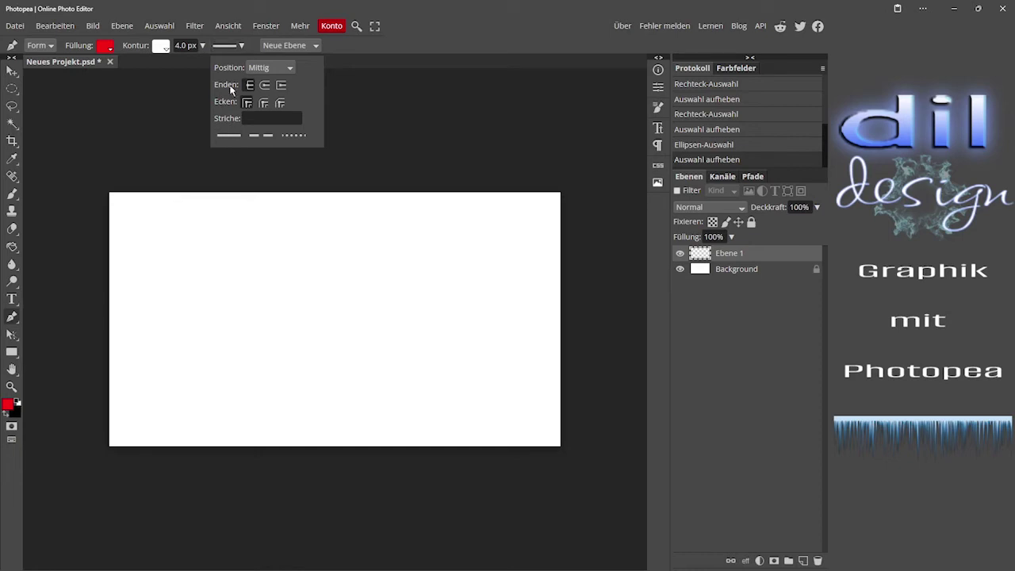
click(243, 45)
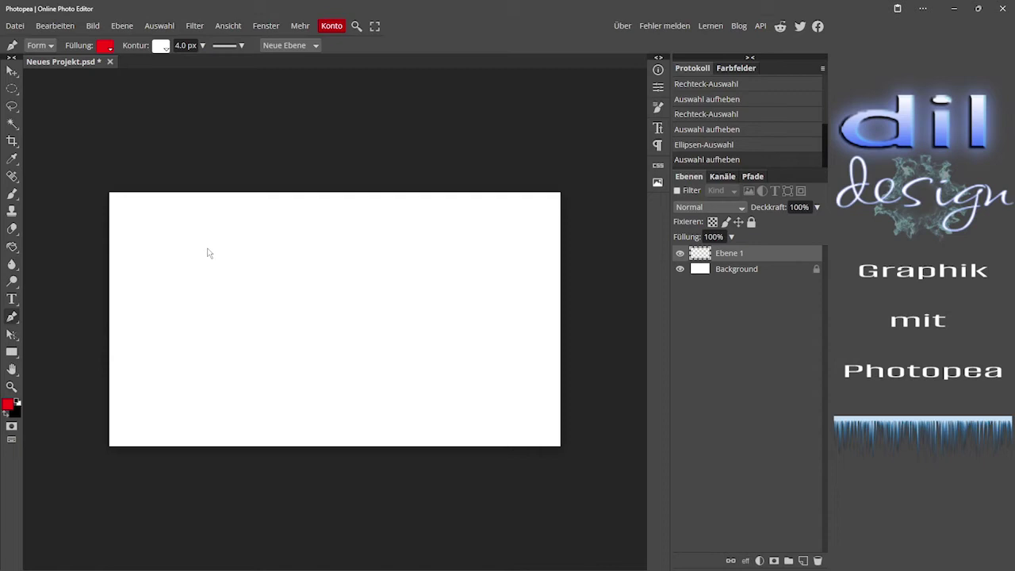
Undo a trial curved anchor on Ebene 1 and draw a closed irregular red polygon from nine straight-line anchor points.
drag(208, 250, 170, 231)
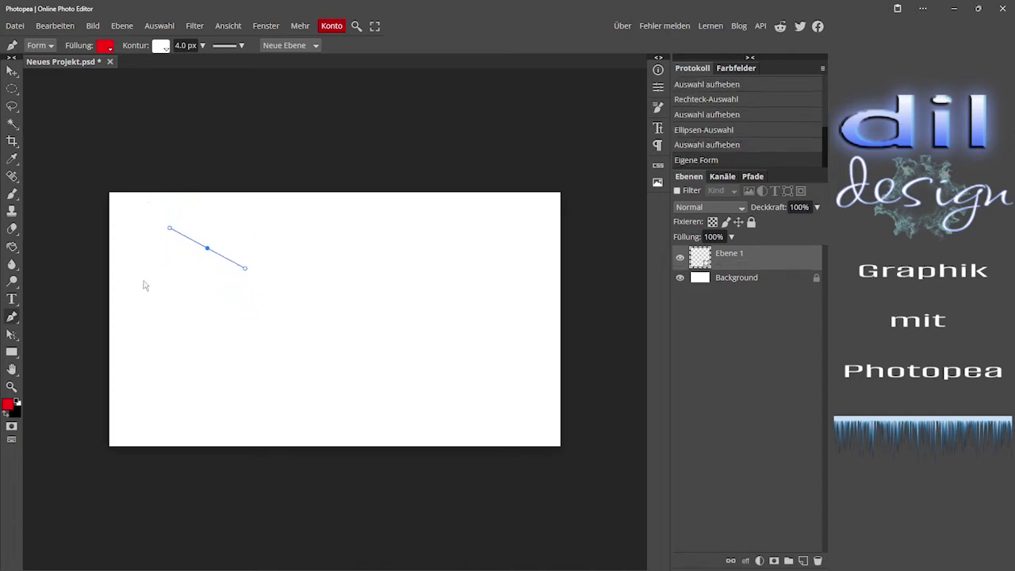
key(ctrl+z)
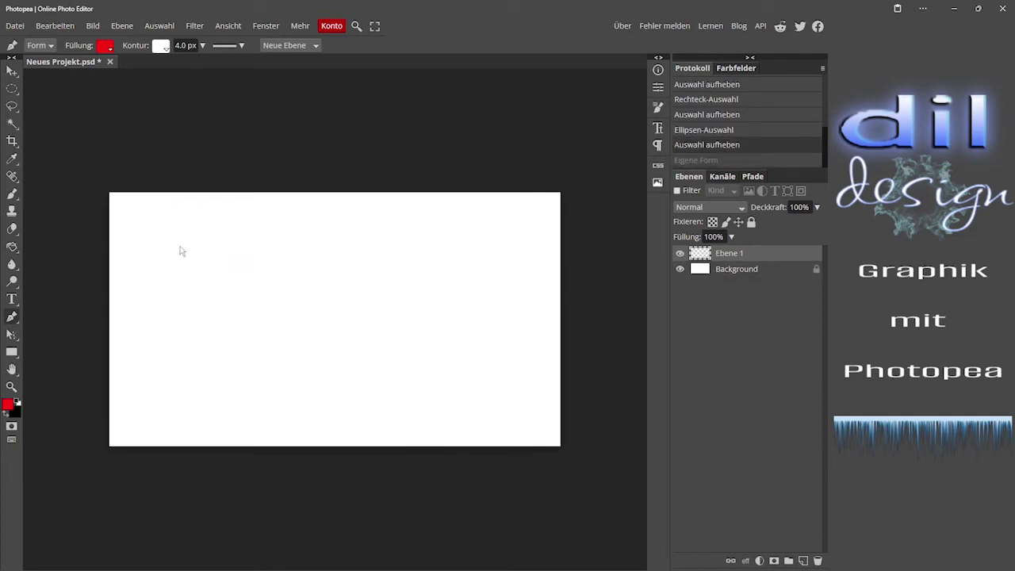
click(180, 248)
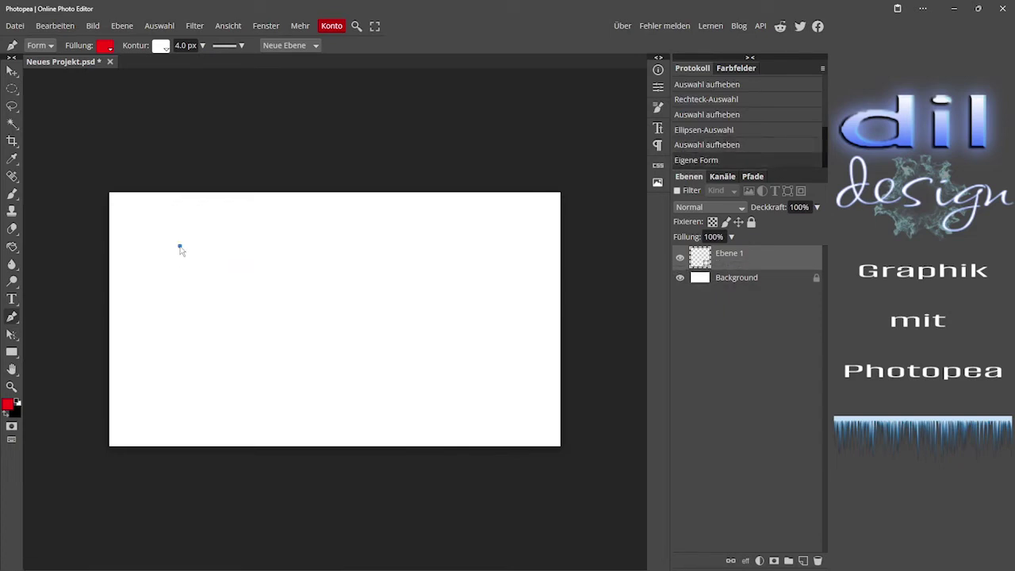
click(476, 249)
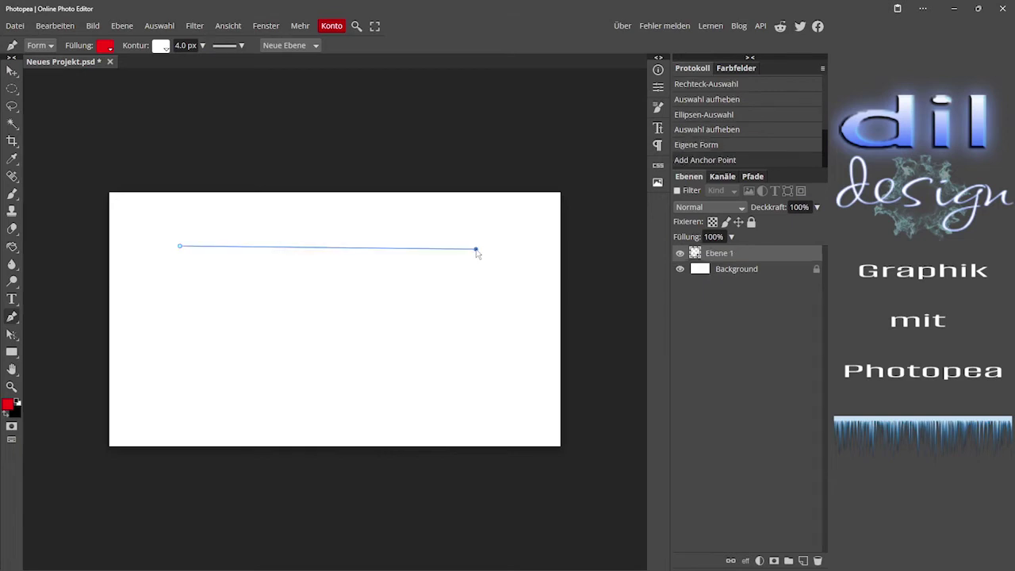
click(442, 389)
click(240, 390)
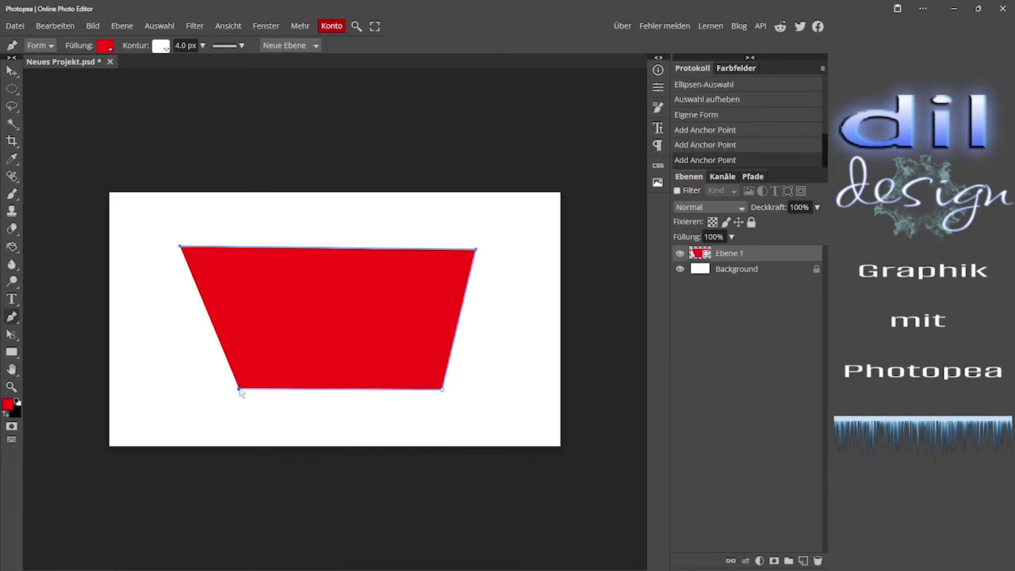
click(156, 332)
click(127, 261)
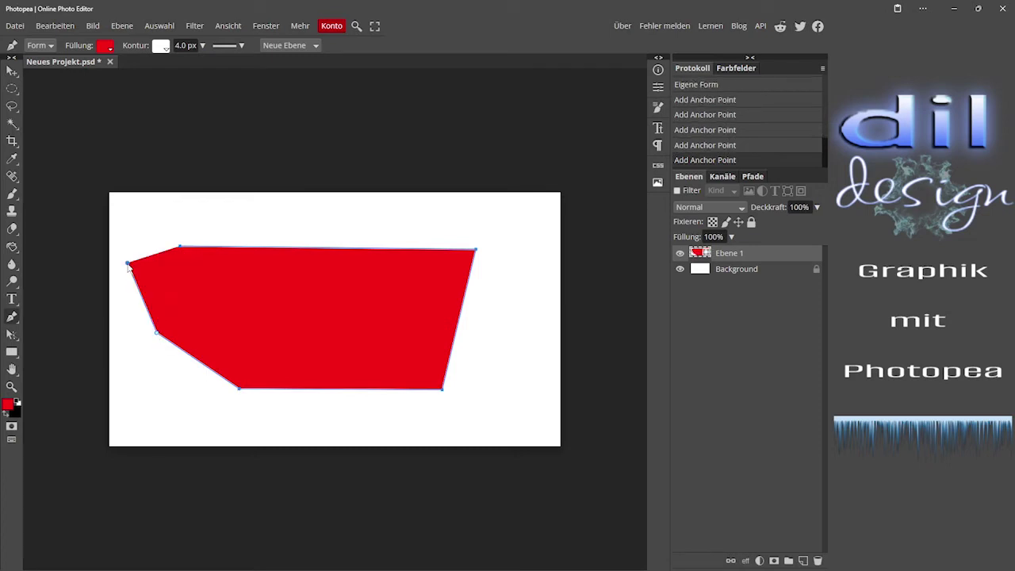
click(117, 210)
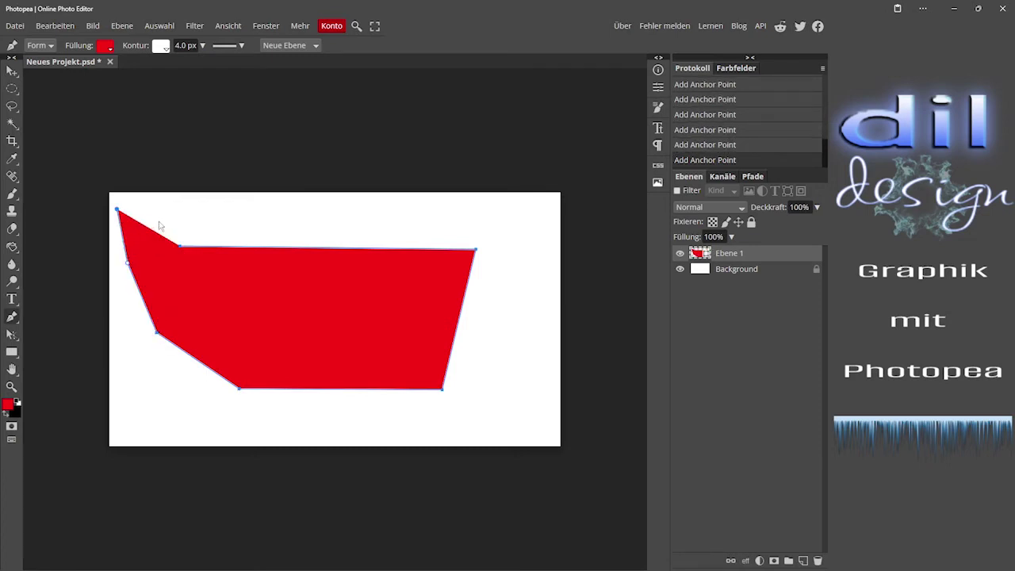
click(174, 218)
click(256, 219)
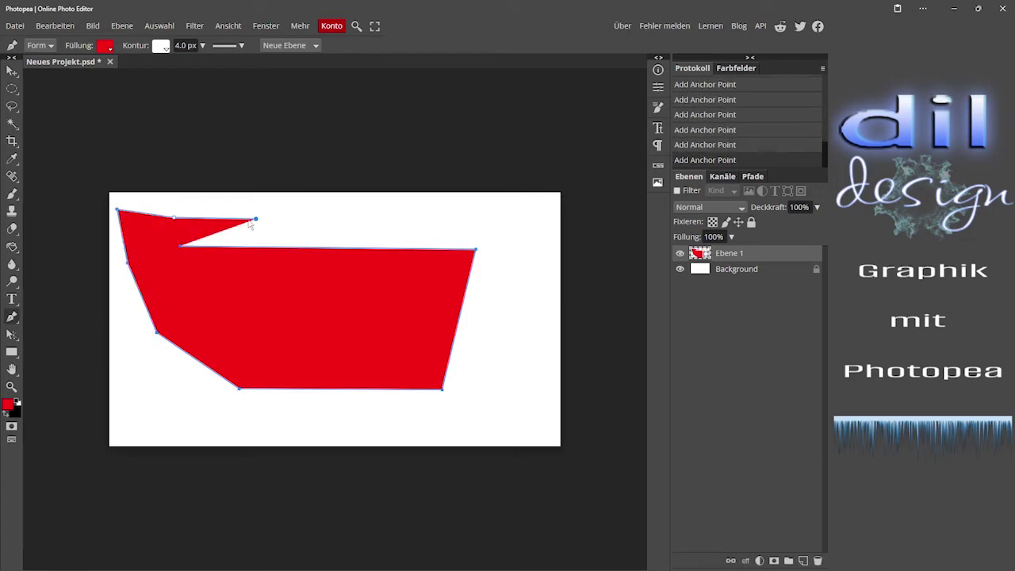
click(180, 248)
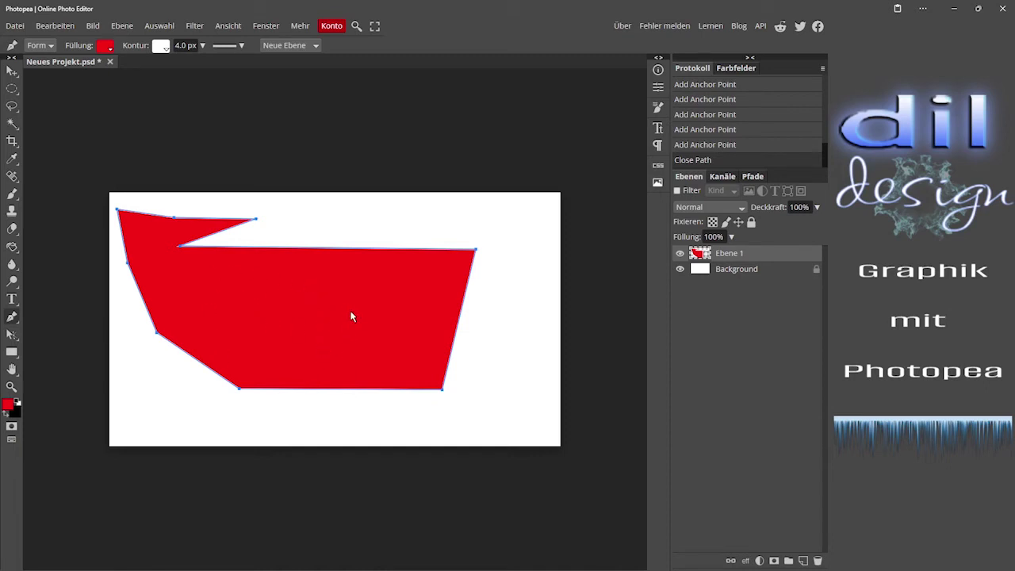
Rasterise the polygon layer Ebene 1, and hide and show the Background to check the transparency around the shape.
right_click(765, 252)
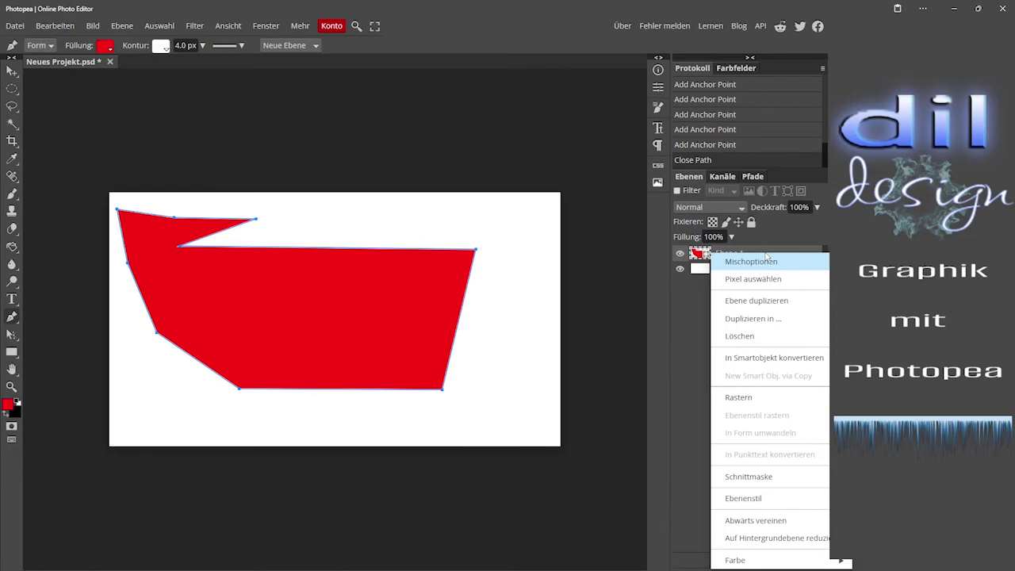
click(737, 397)
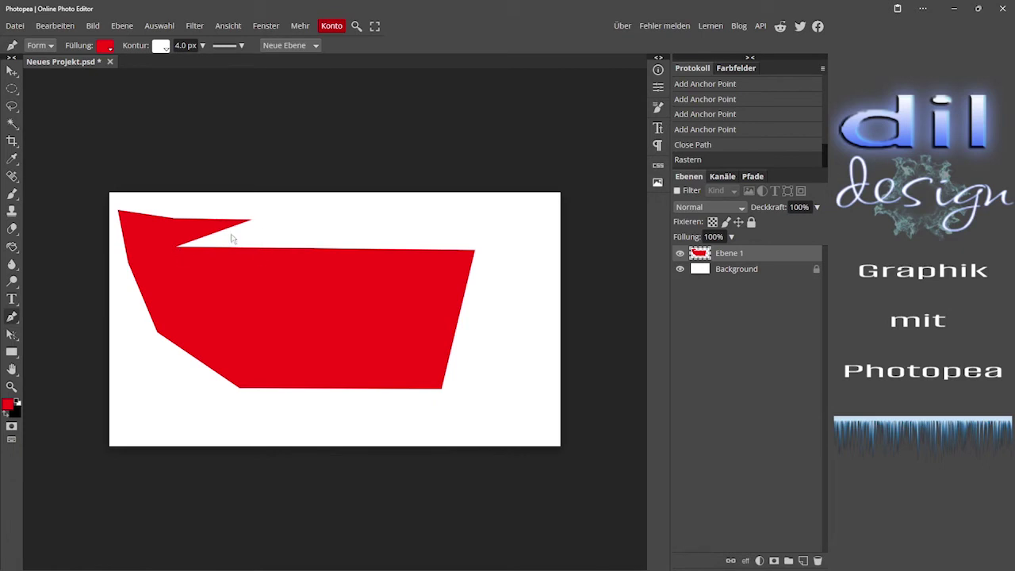
click(680, 269)
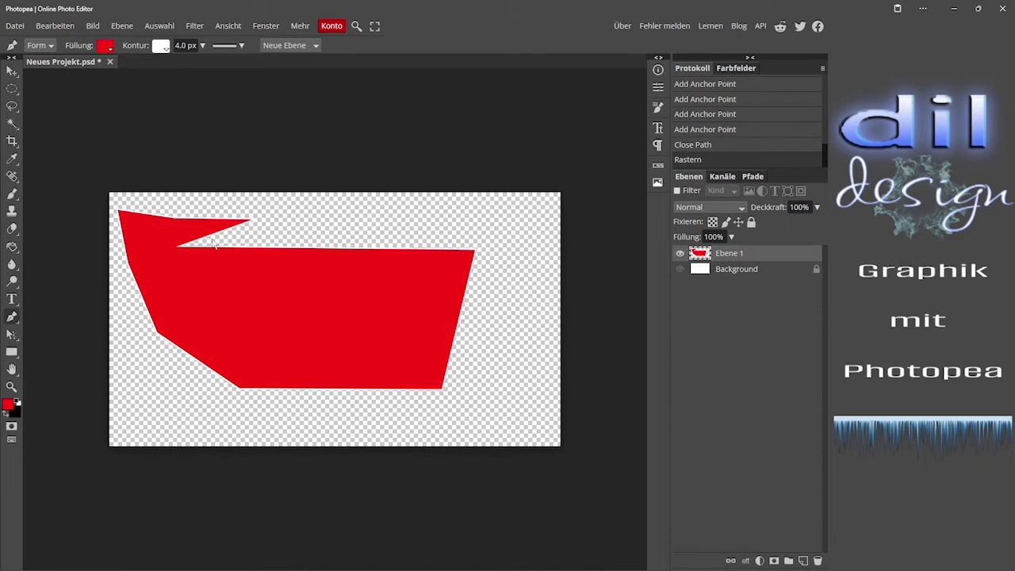
click(679, 269)
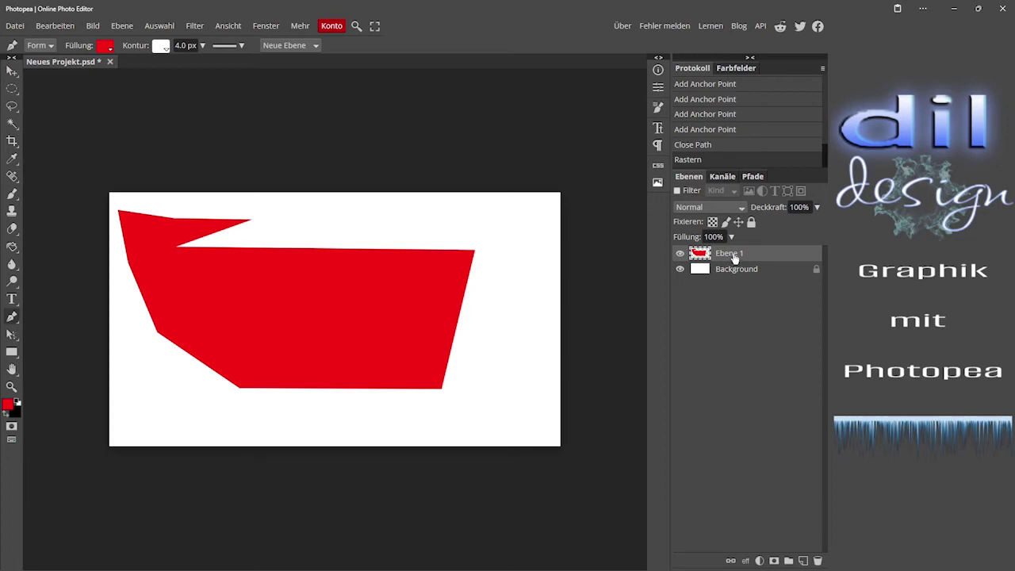
Delete layer Ebene 1 and draw a closed four-cornered red shape in the canvas middle with the Pen tool.
key(Delete)
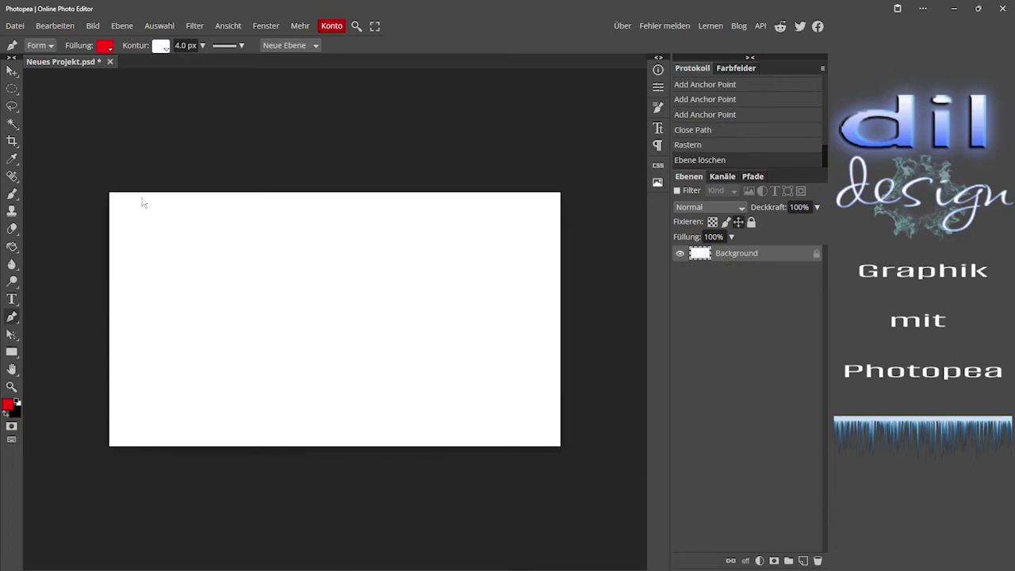
click(194, 257)
click(433, 258)
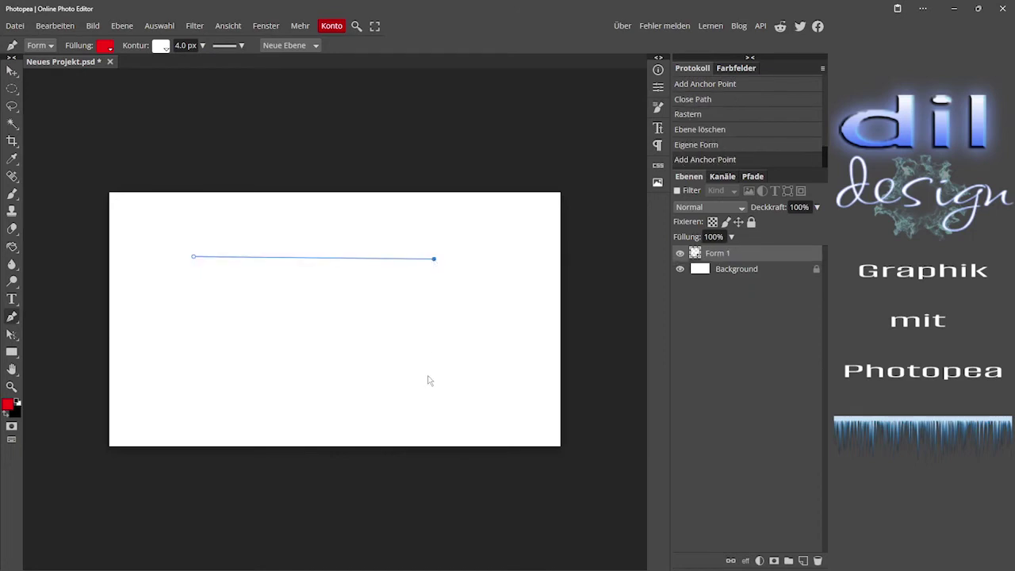
click(428, 374)
click(231, 390)
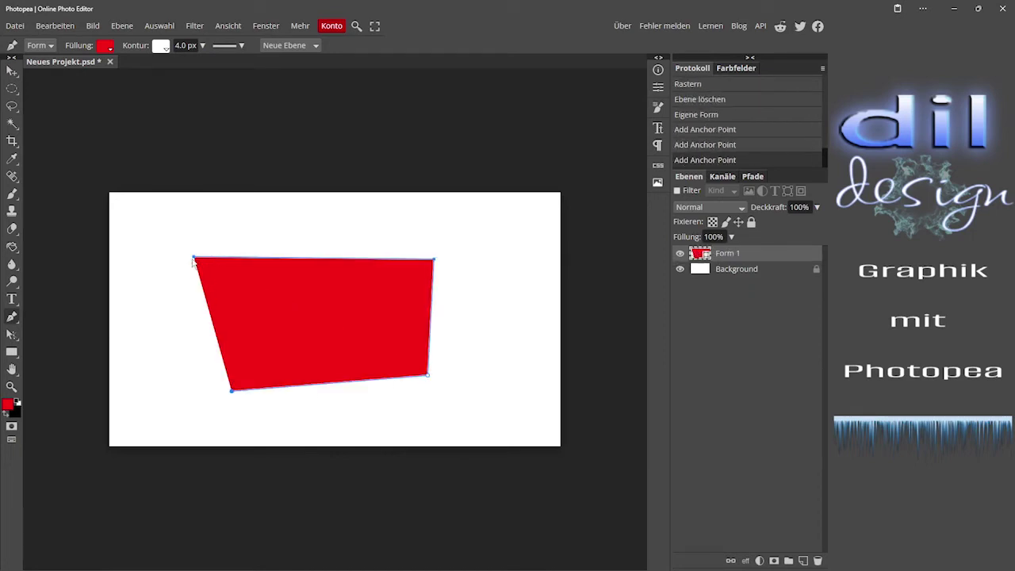
click(195, 259)
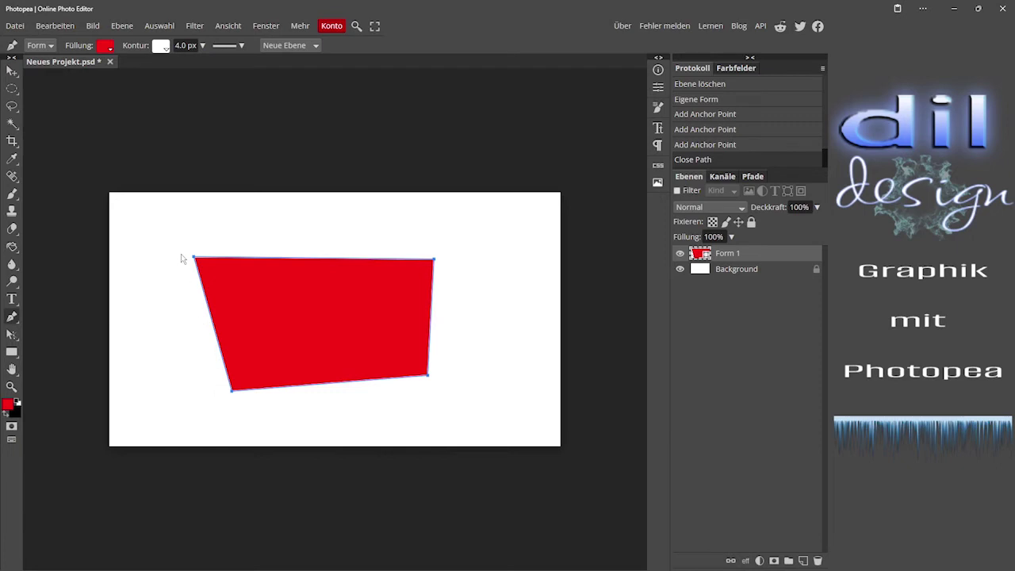
Try a green fill on the four-cornered shape and change it to no fill.
click(106, 48)
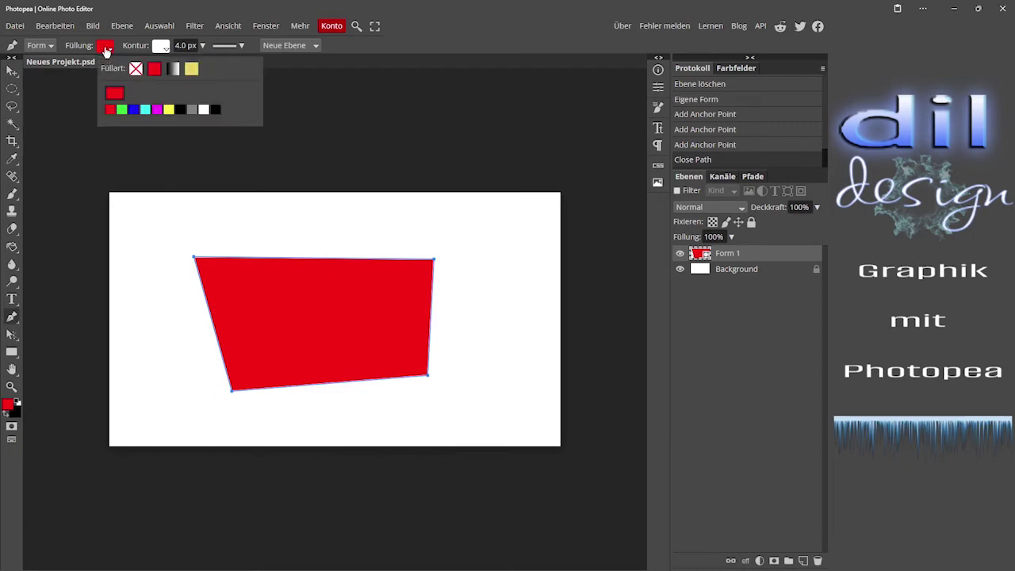
click(121, 109)
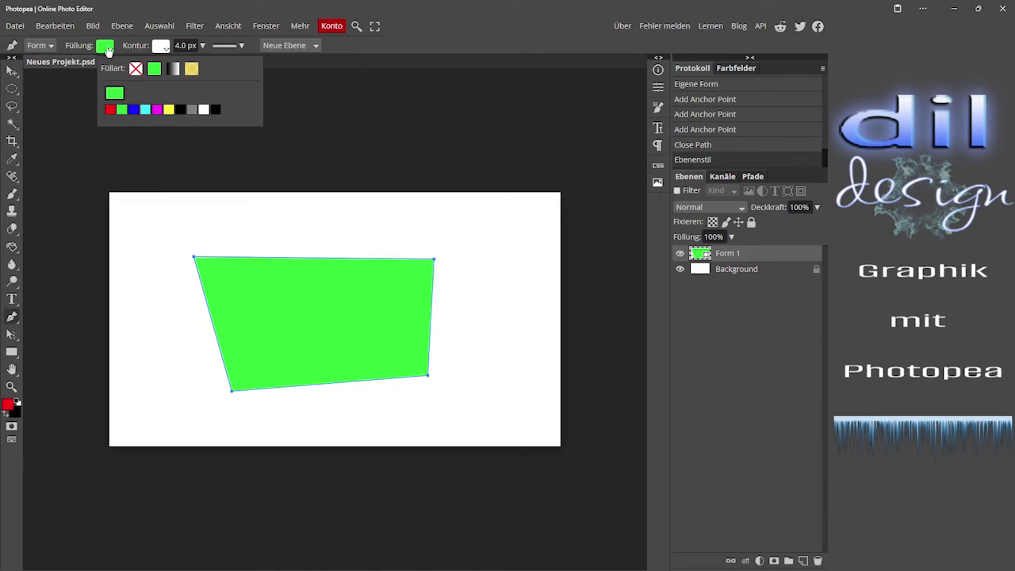
click(136, 69)
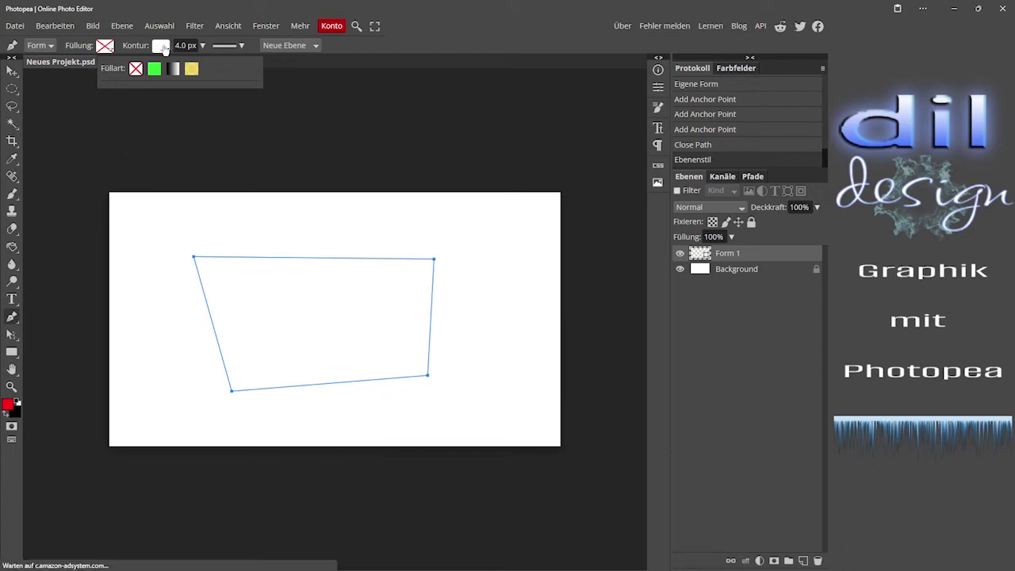
Give the four-cornered shape on Form 1 a green stroke with a width of 10 px.
click(161, 46)
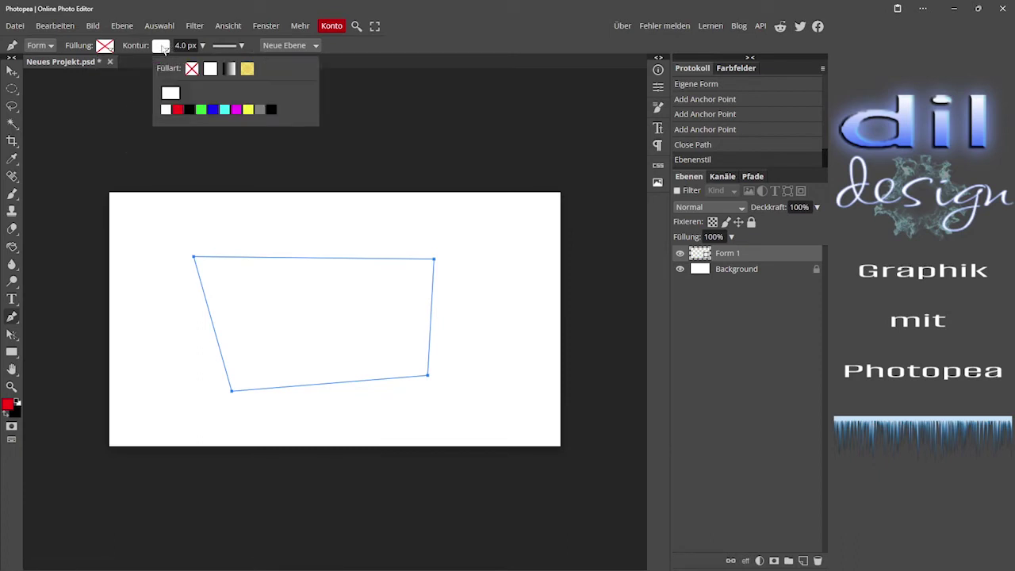
click(201, 111)
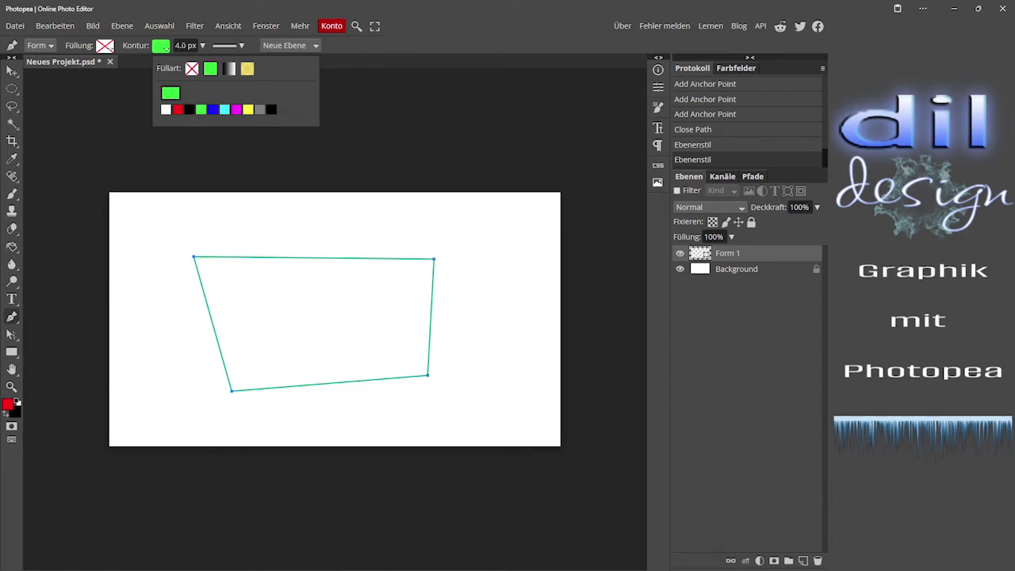
click(181, 45)
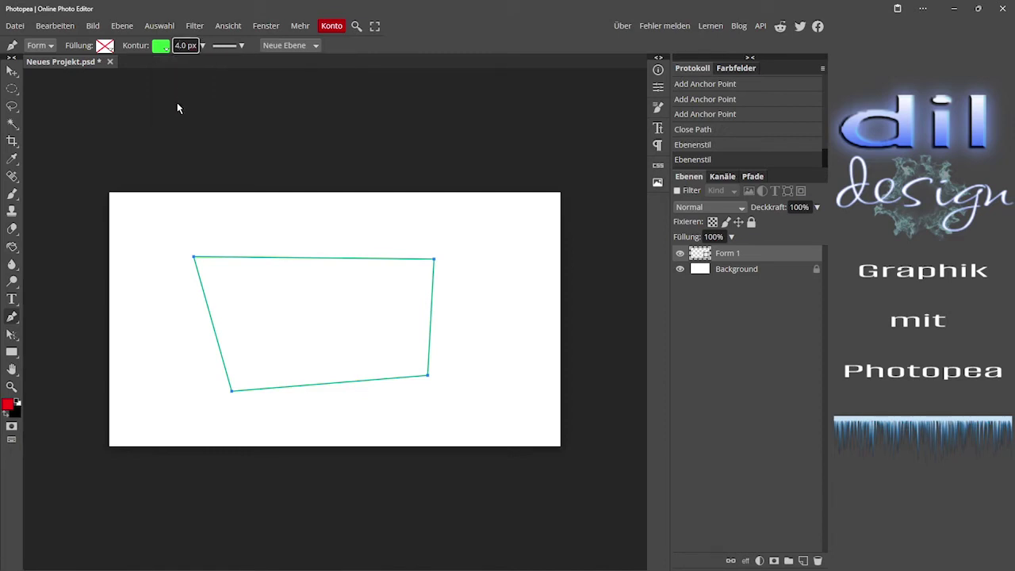
key(BackSpace)
text(10)
key(Return)
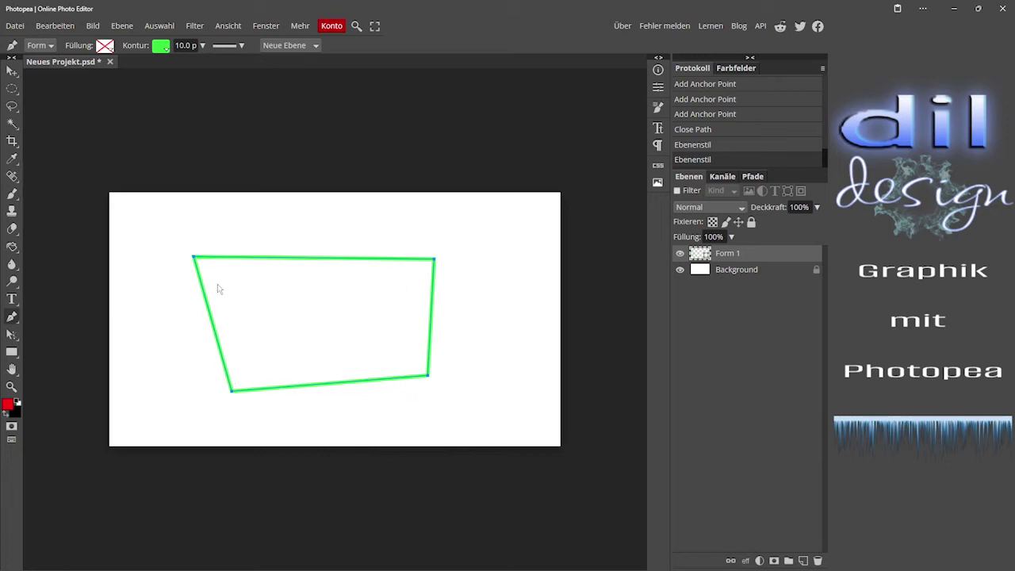
Try the dashed and dotted line styles on the shape's green stroke, and return it to a solid line.
click(230, 45)
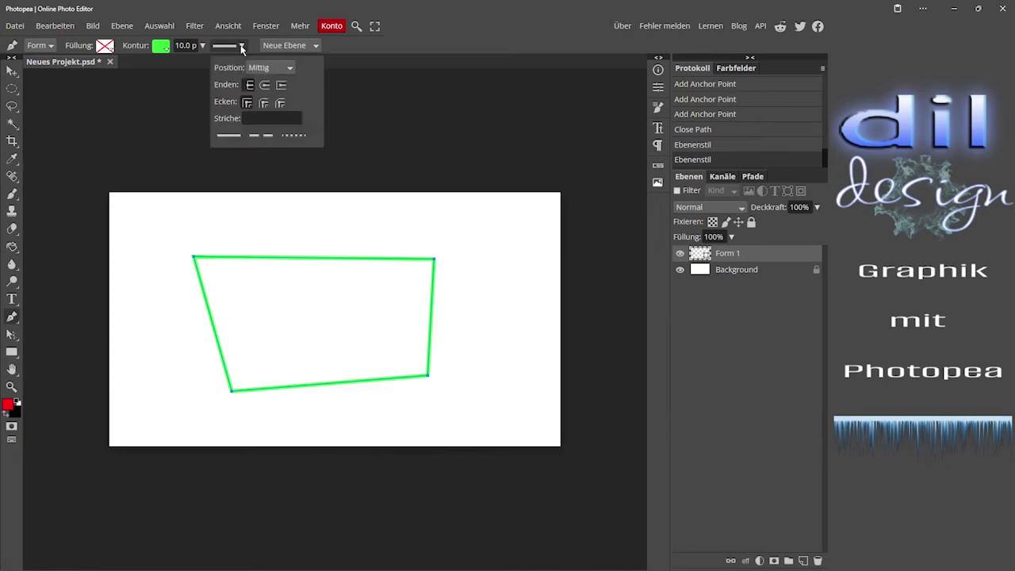
click(254, 138)
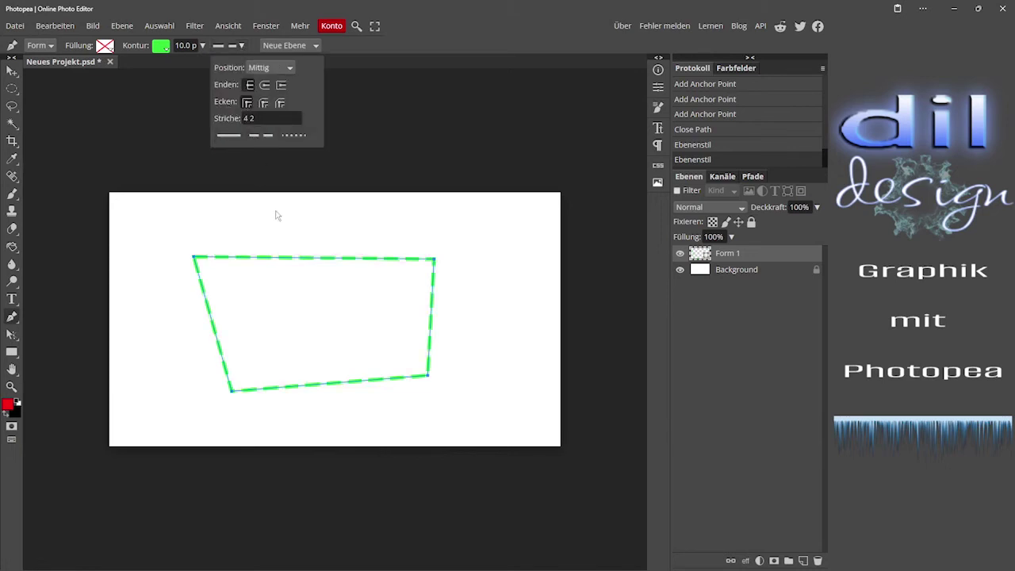
click(305, 136)
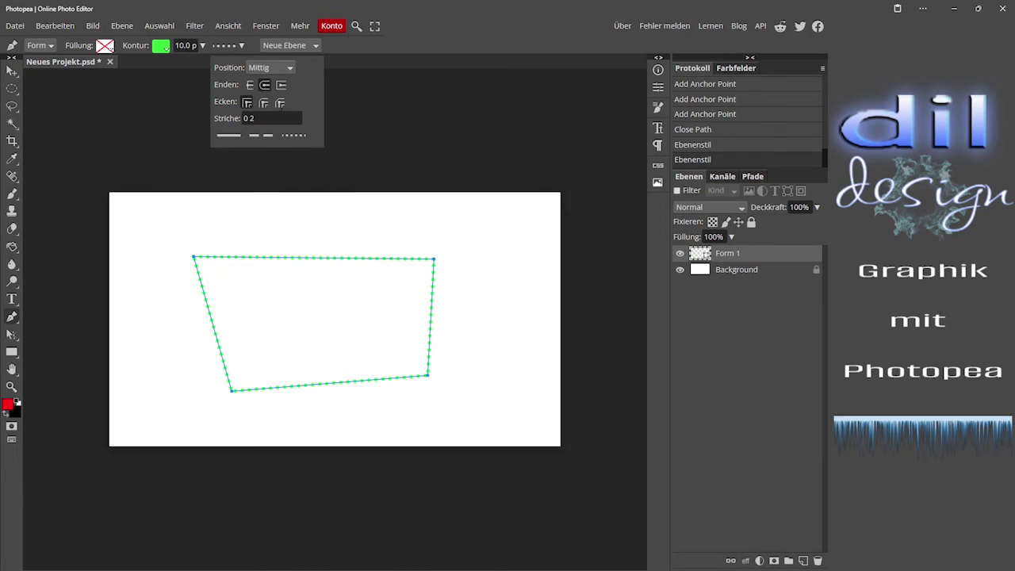
click(252, 44)
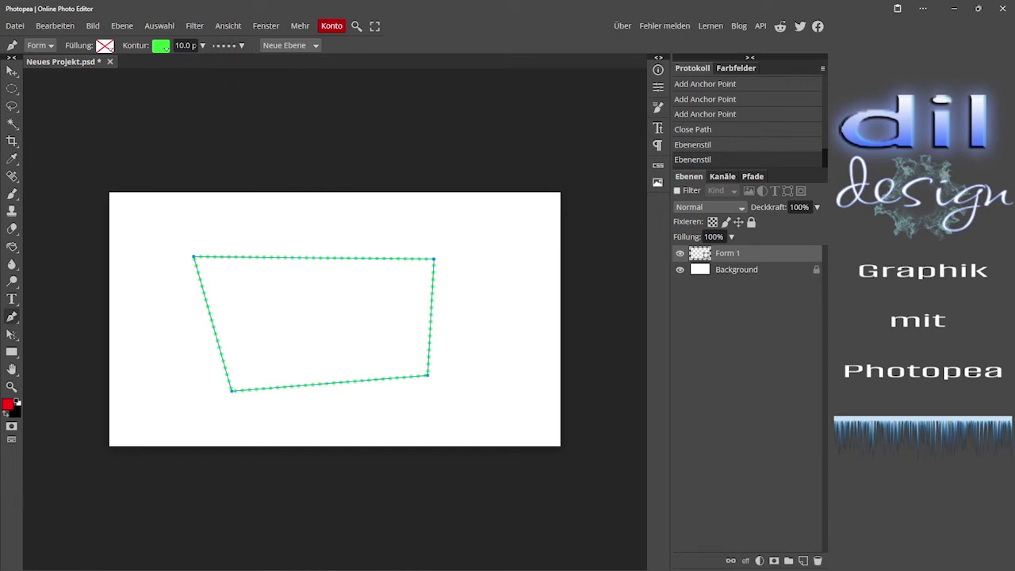
click(237, 45)
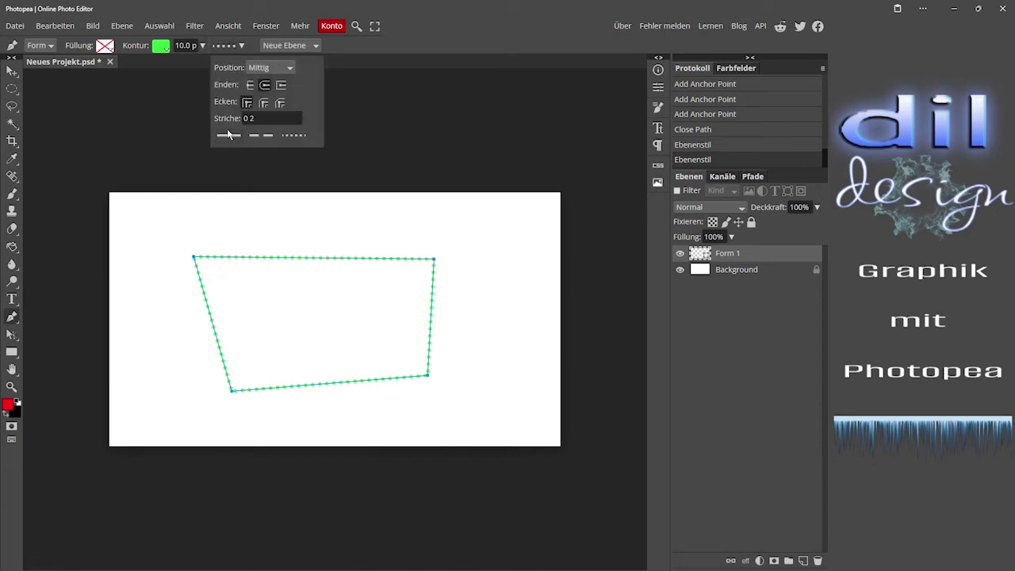
click(229, 135)
click(255, 45)
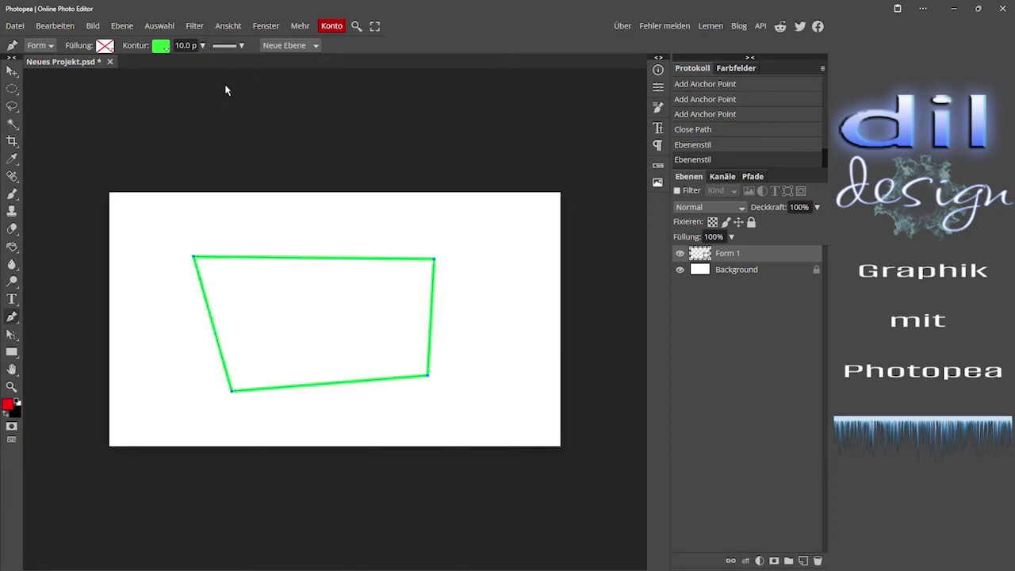
Try green and cyan fills on the four-cornered shape and set its fill to black.
click(105, 46)
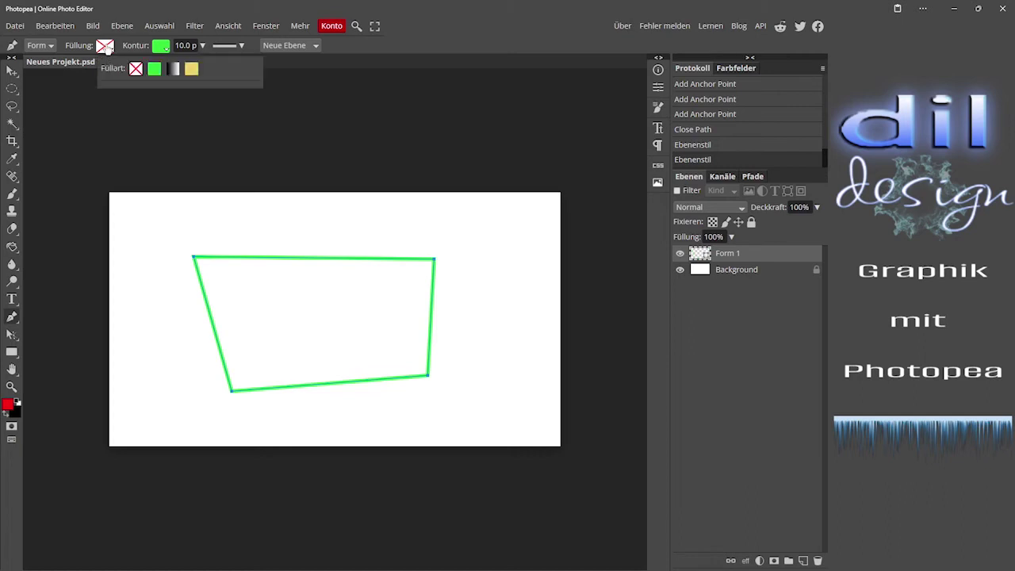
click(155, 70)
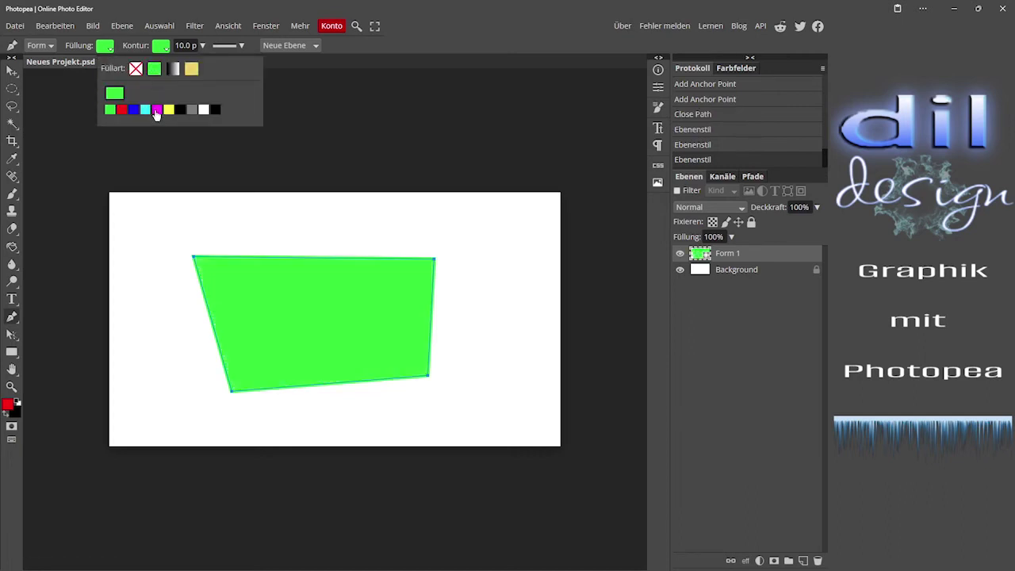
click(146, 110)
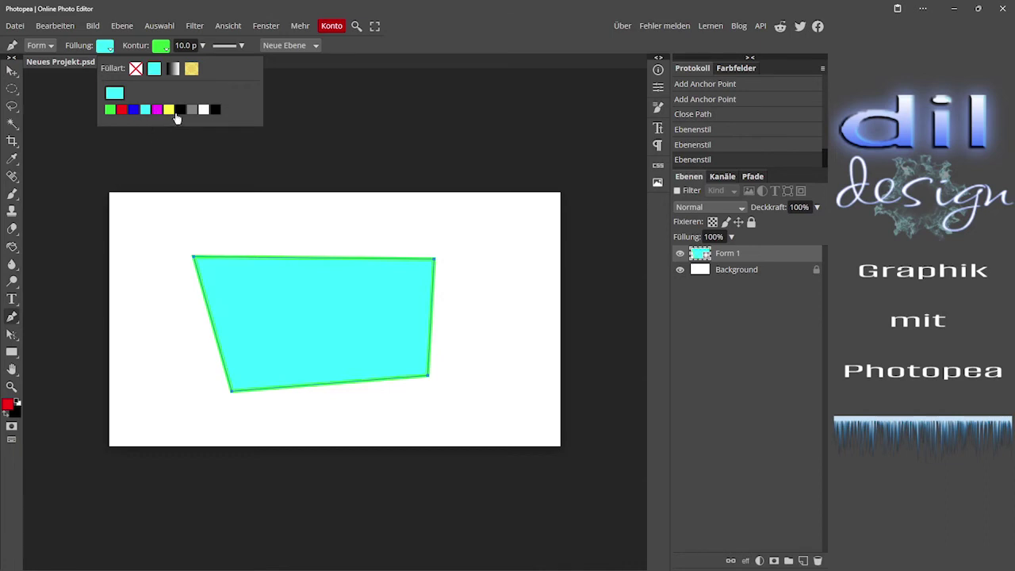
click(180, 110)
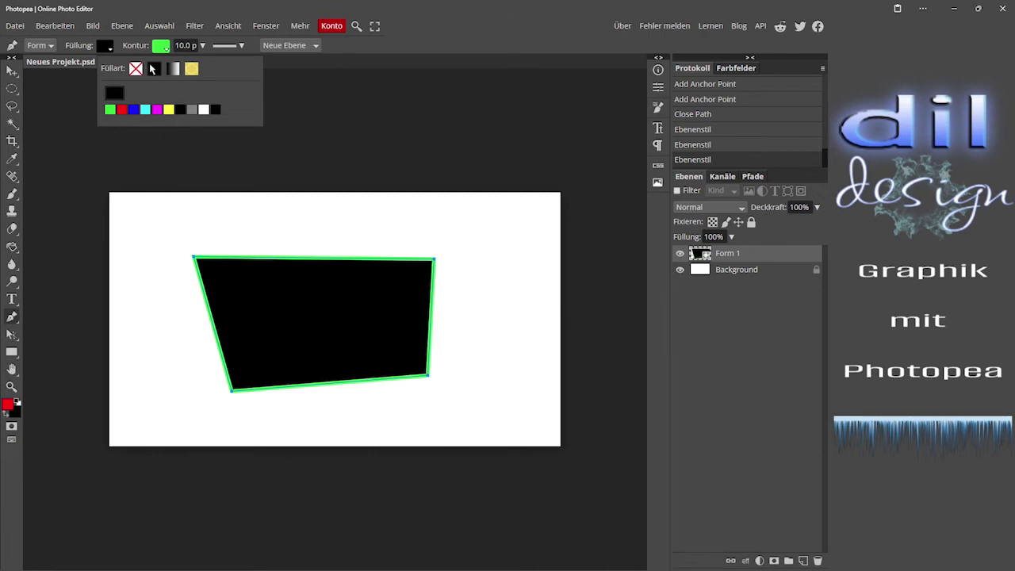
Rasterise the shape layer Form 1 and undo the rasterising.
right_click(770, 254)
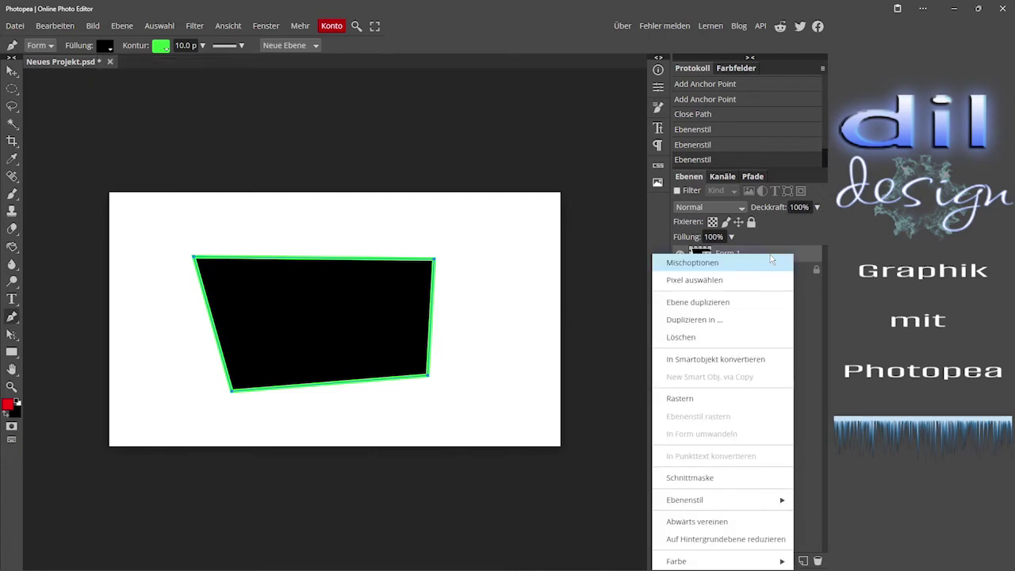
click(685, 399)
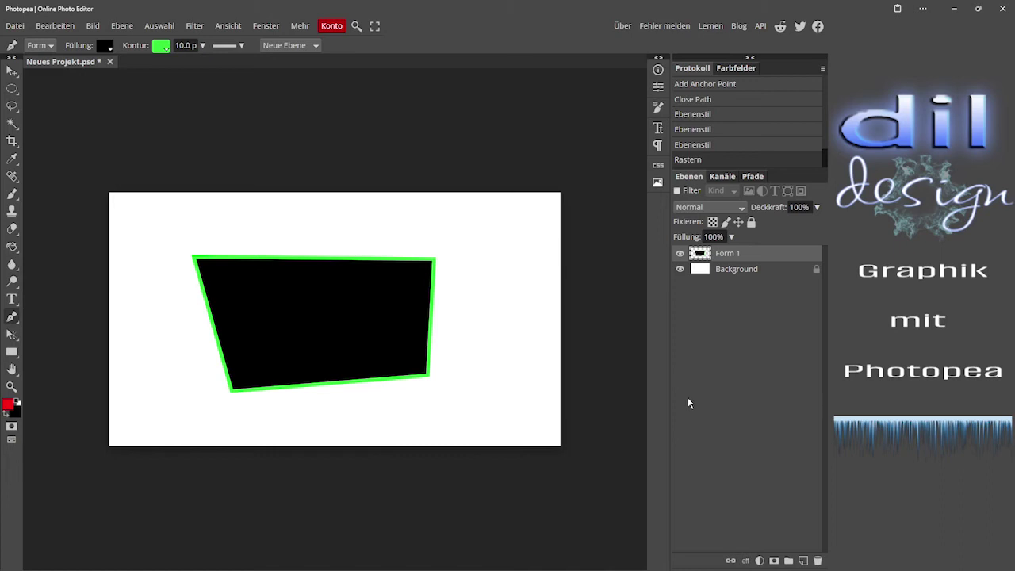
key(ctrl+z)
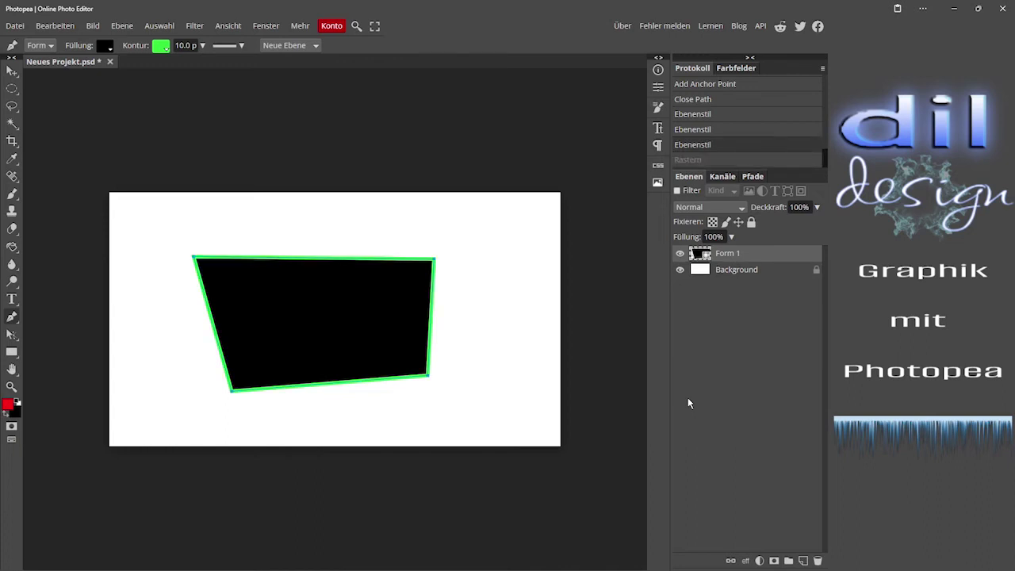
Delete the four-cornered path, rasterise its empty layer Form 1 and delete that layer.
key(Delete)
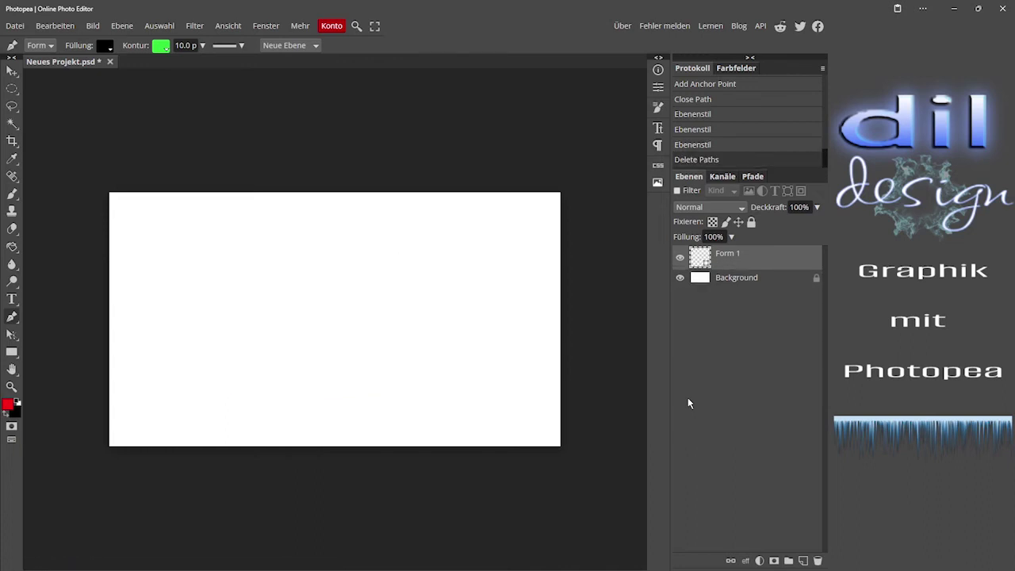
right_click(770, 266)
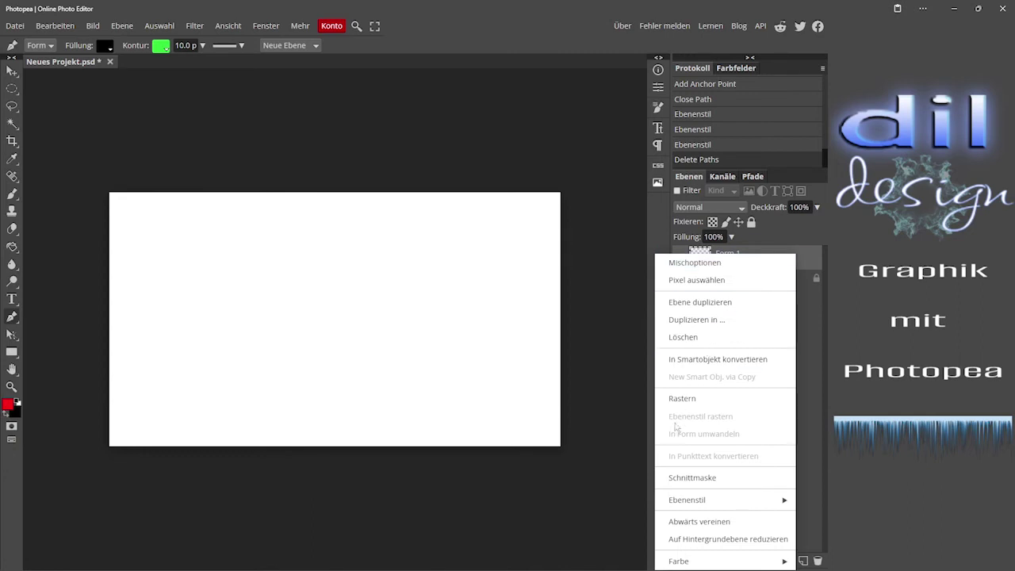
click(685, 398)
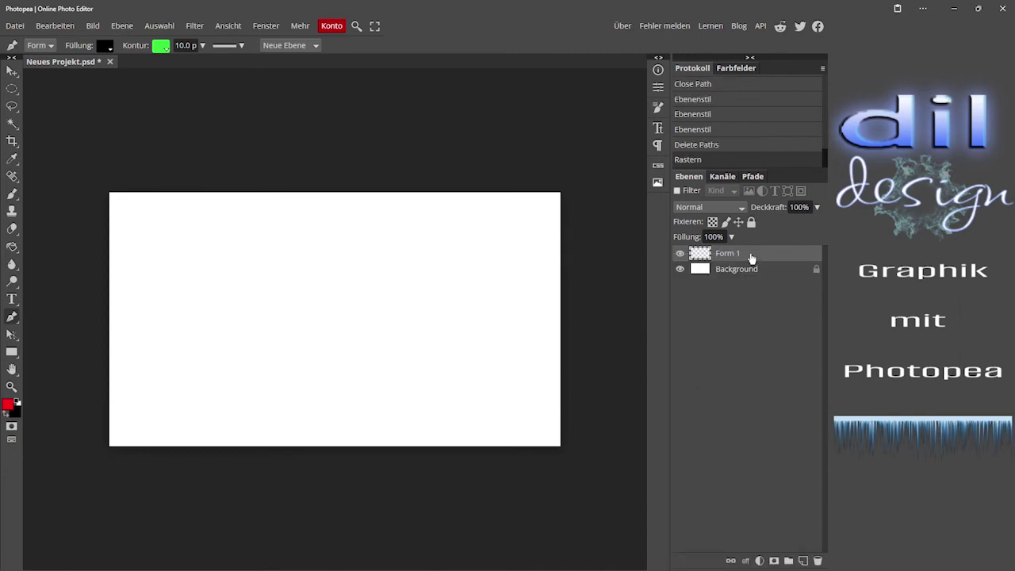
key(Delete)
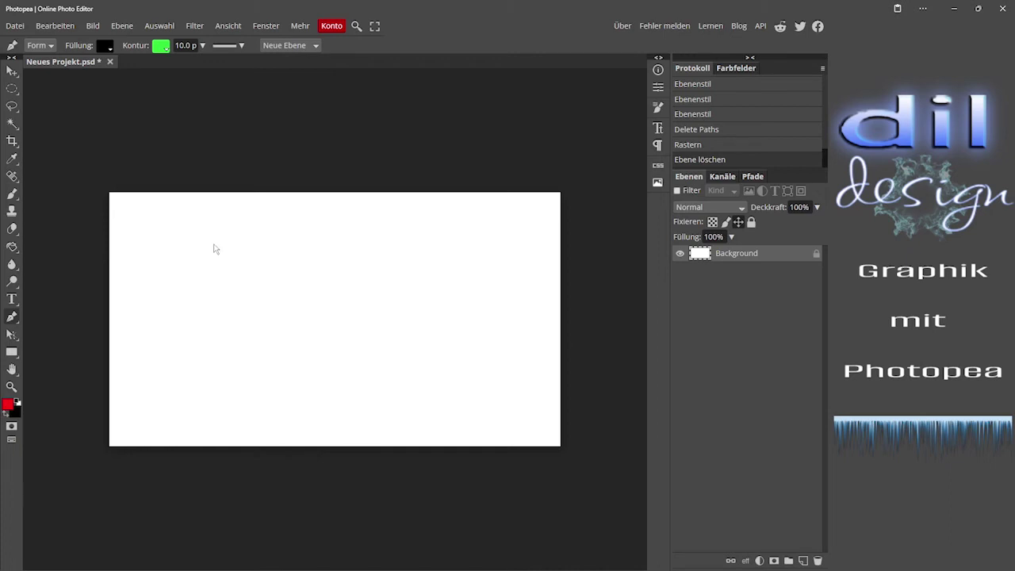
Draw a closed black Pen tool shape with green stroke from four anchors, with straight upper and left edges and curved right and lower edges.
click(186, 248)
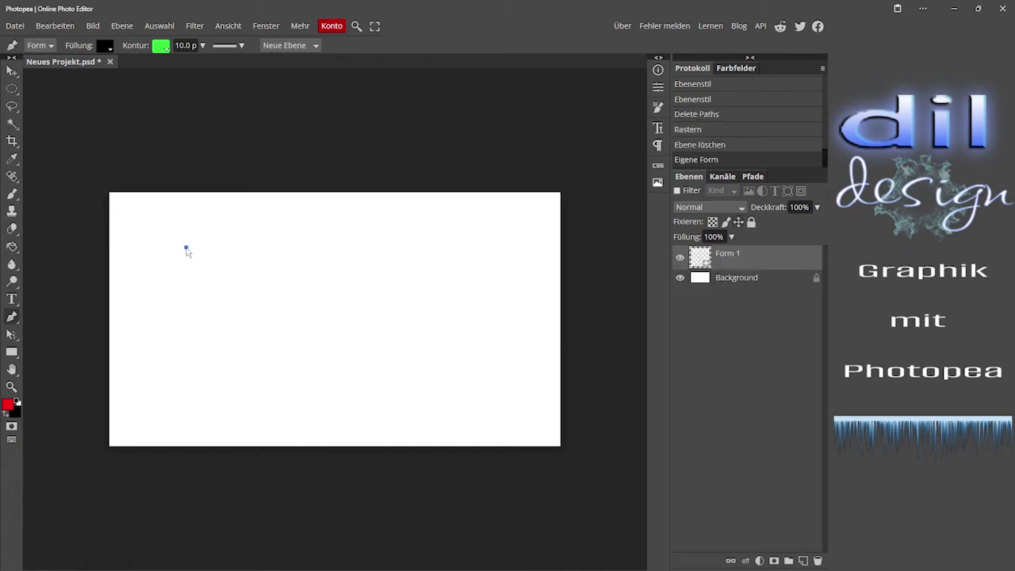
click(427, 247)
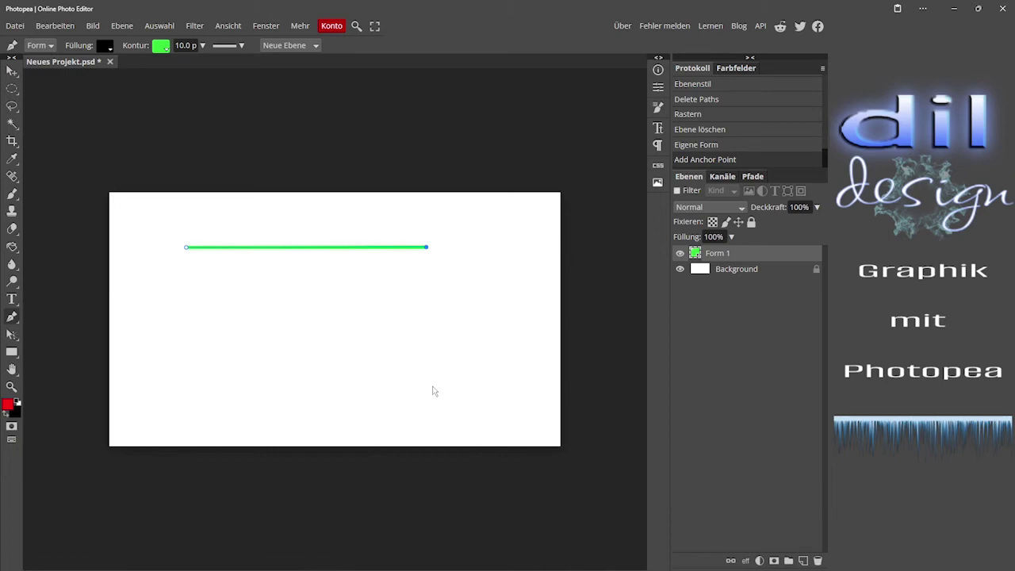
drag(434, 391, 167, 462)
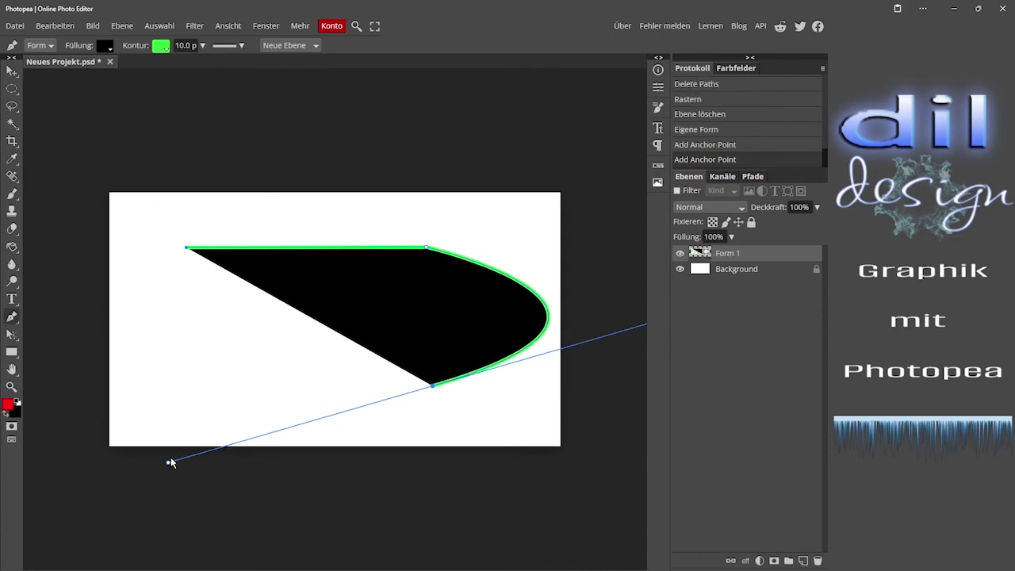
alt+click(432, 386)
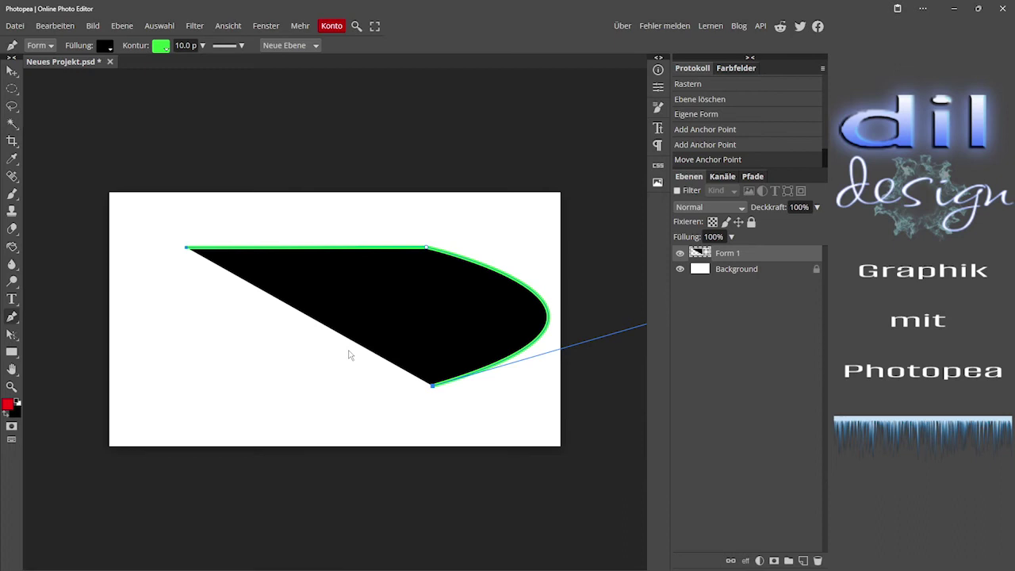
key(ctrl+z)
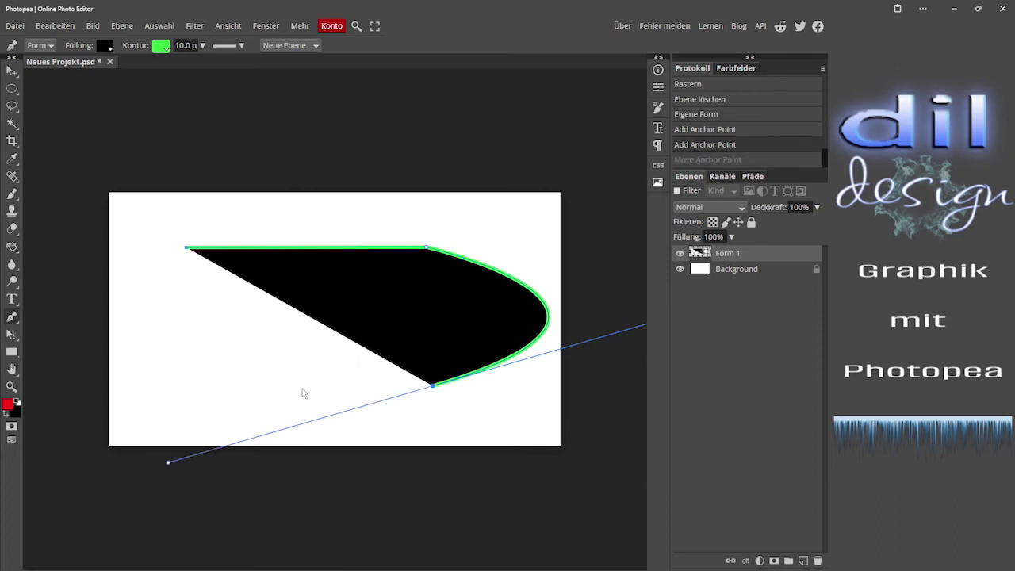
click(199, 345)
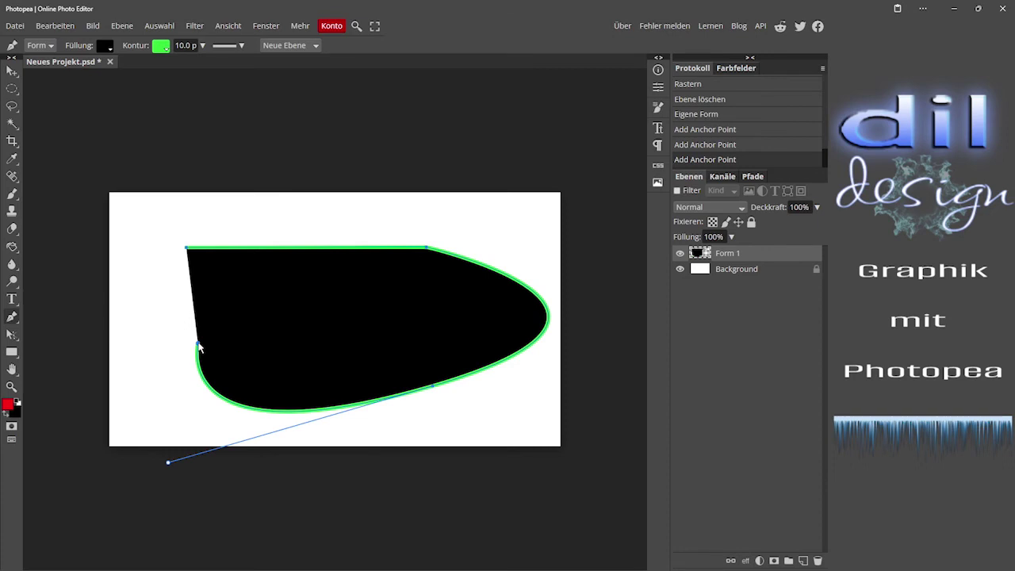
click(188, 250)
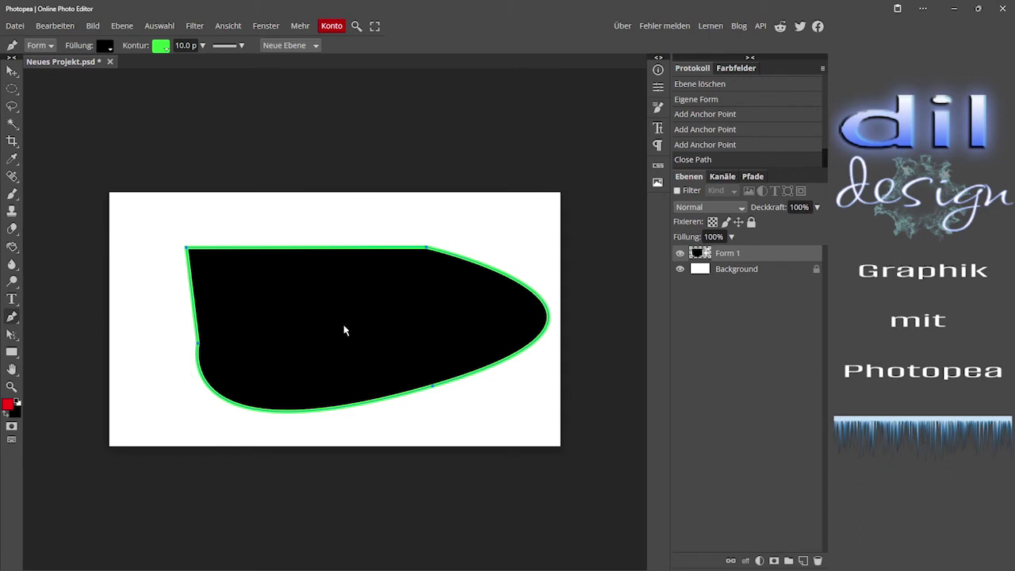
Rasterise the curved shape's layer Form 1, hide it and delete the layer.
right_click(769, 258)
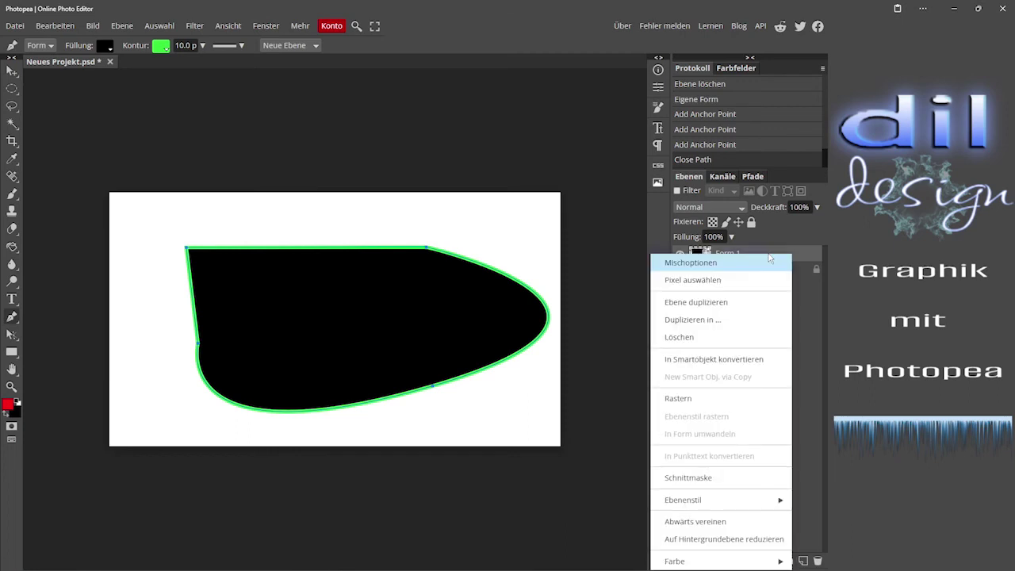
click(685, 404)
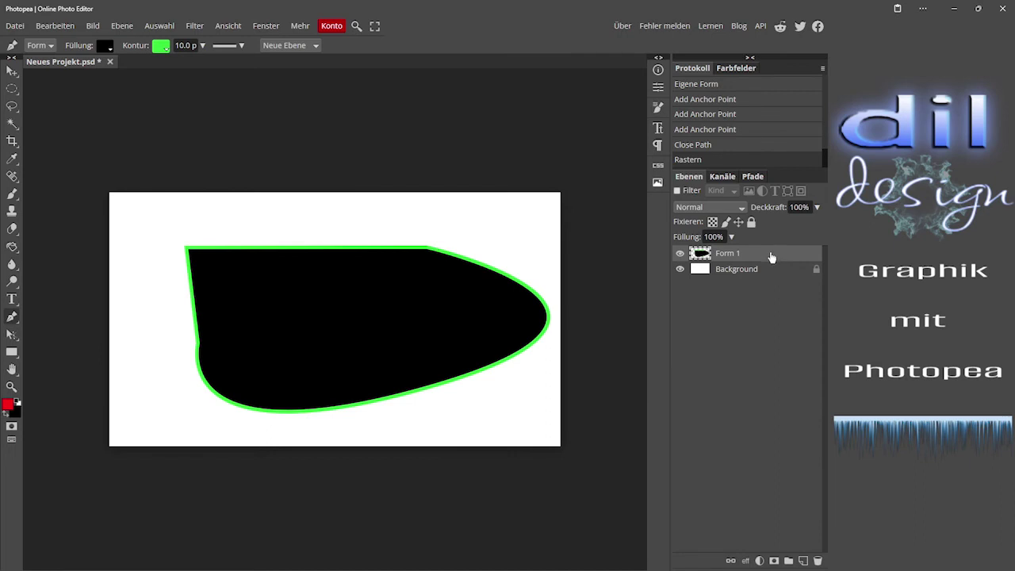
click(679, 253)
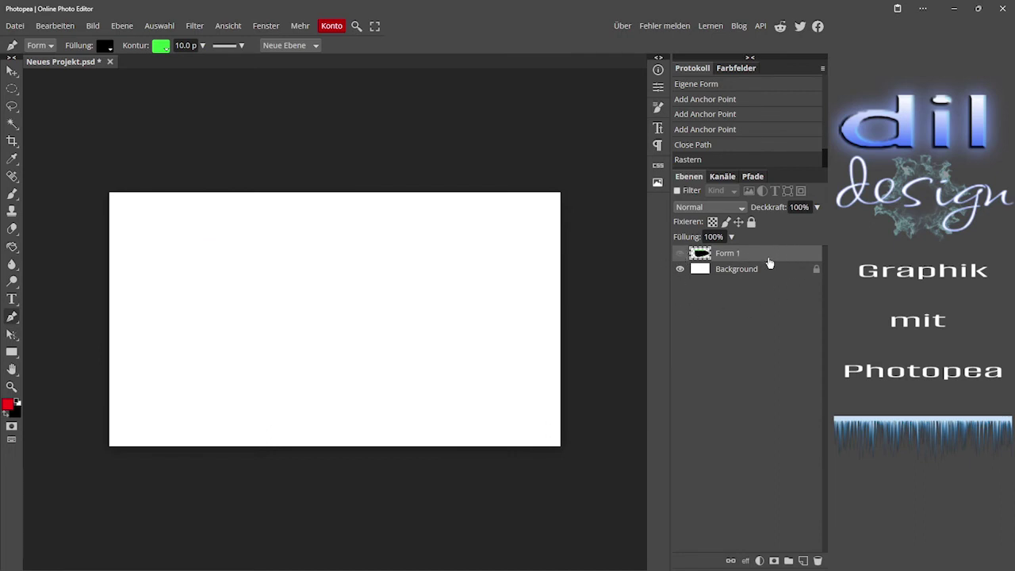
key(Delete)
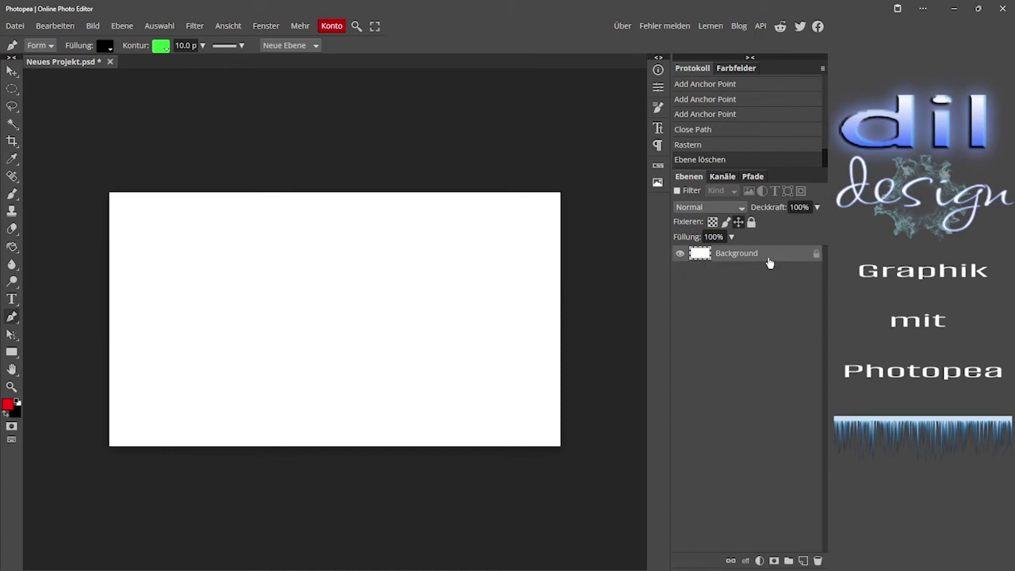
Draw a wide black rectangle shape with a green 10 px stroke across the middle of the canvas, and undo it.
right_click(13, 358)
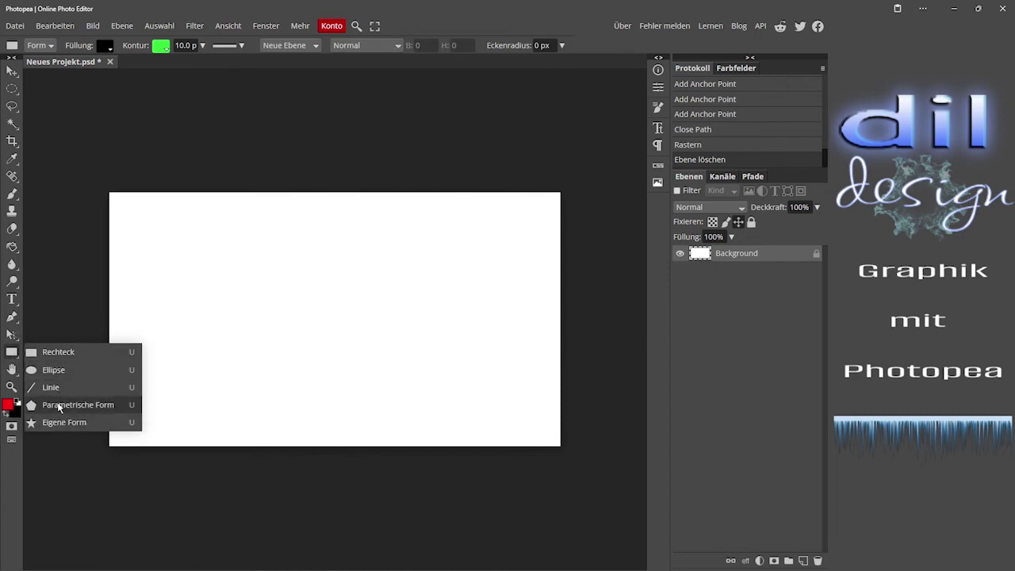
click(58, 351)
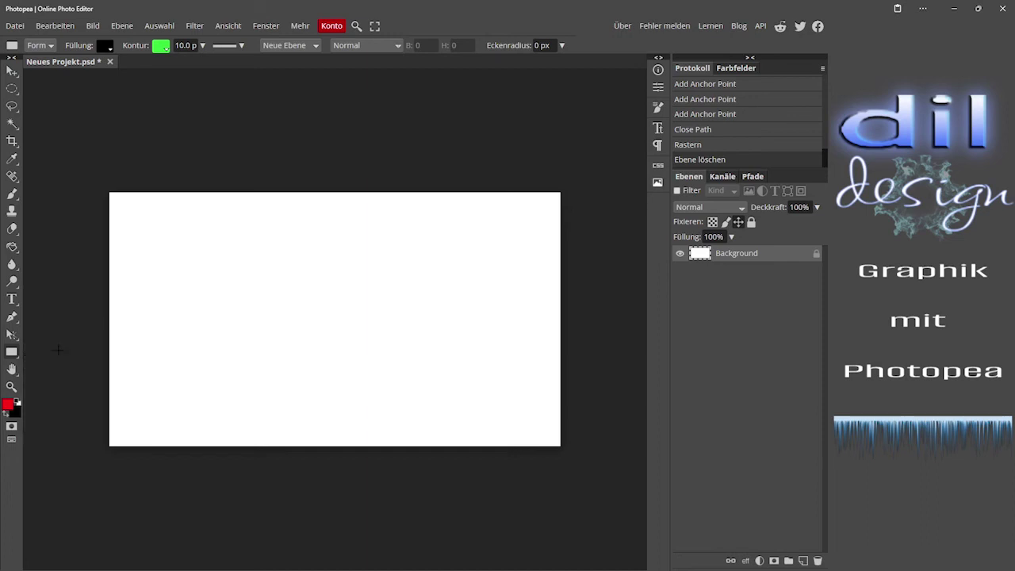
click(50, 46)
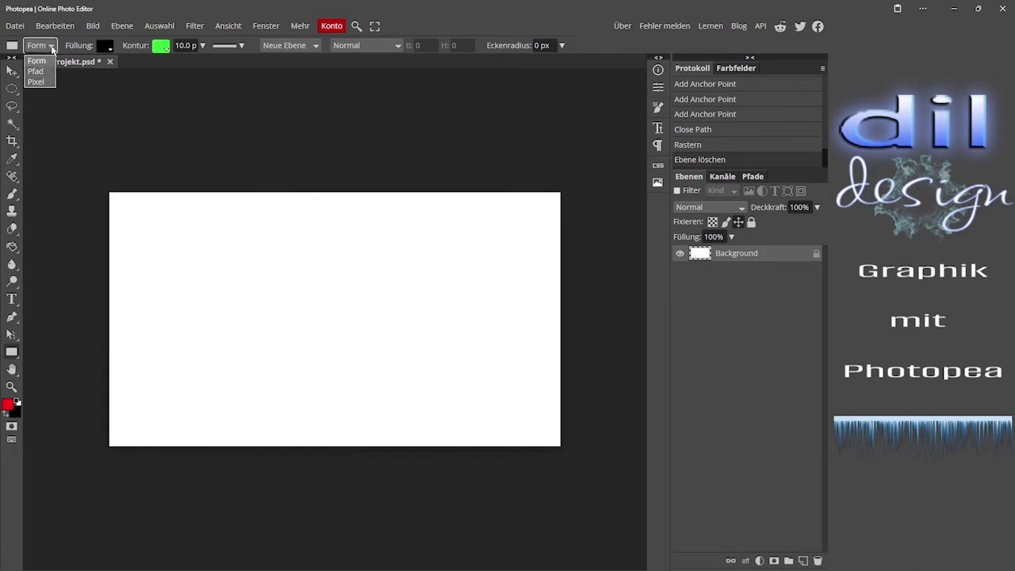
click(51, 48)
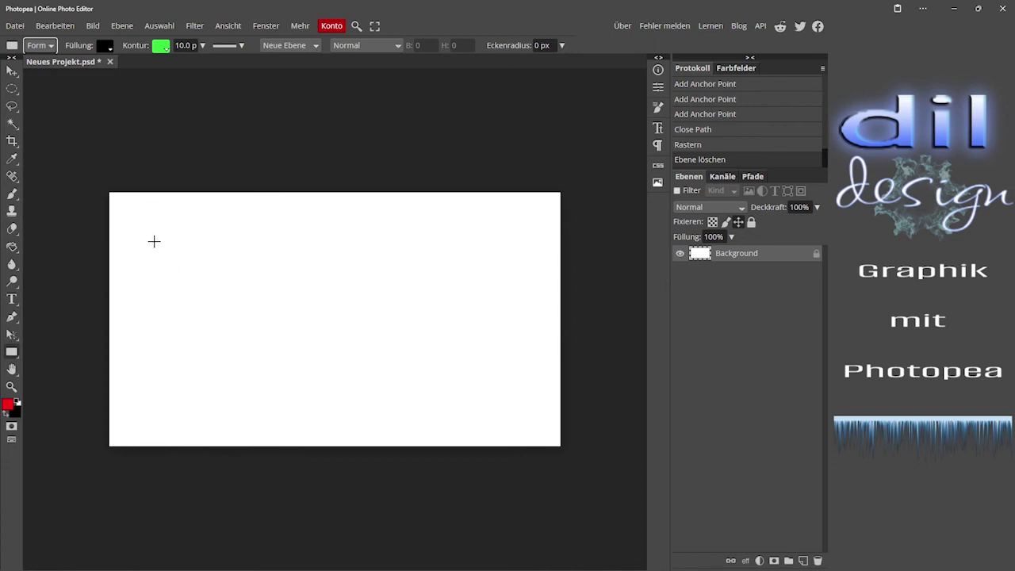
mouse_move(154, 241)
mouse_down()
mouse_move(500, 390)
mouse_move(325, 299)
mouse_move(219, 377)
mouse_move(308, 403)
mouse_move(459, 420)
mouse_move(490, 279)
mouse_move(509, 372)
mouse_move(405, 381)
mouse_move(514, 393)
mouse_up()
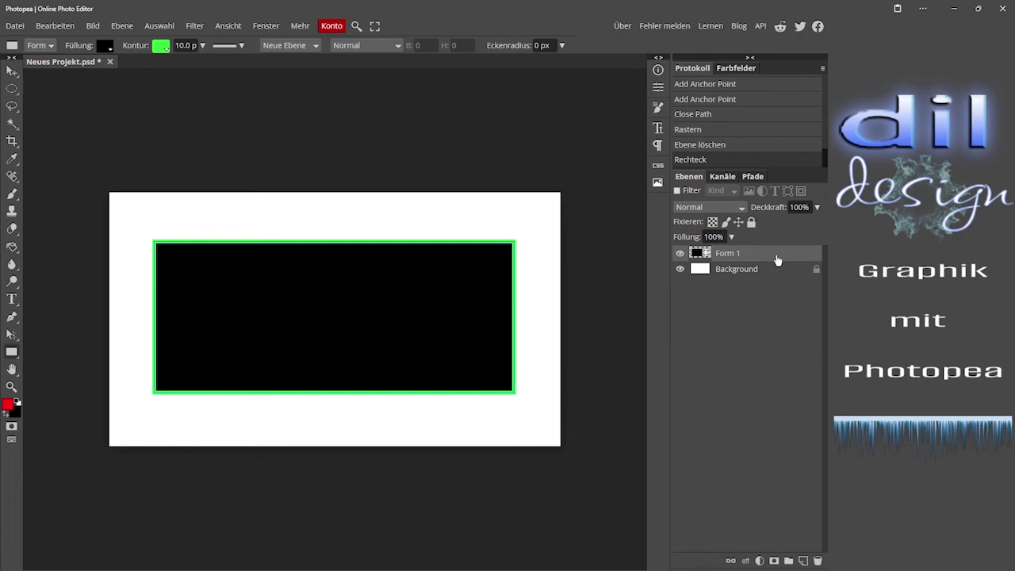
key(ctrl+z)
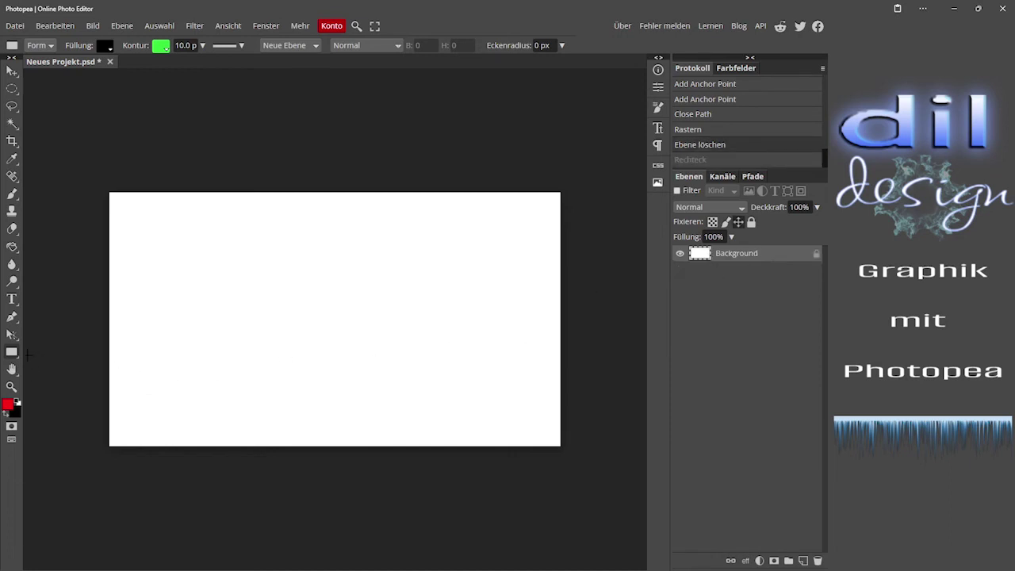
Draw a wide black ellipse shape with a green 10 px stroke in the middle of the canvas.
right_click(10, 354)
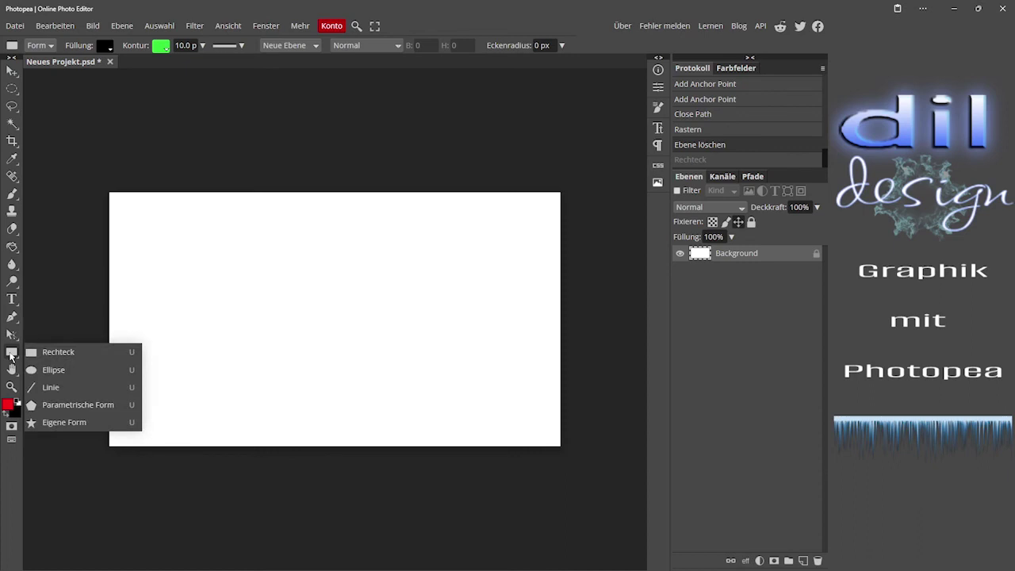
click(60, 370)
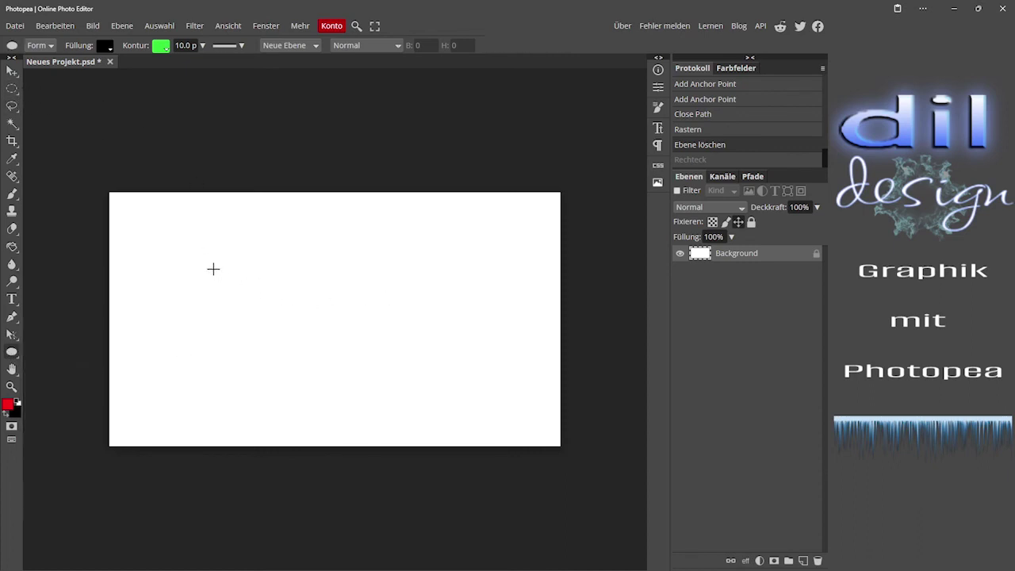
mouse_move(208, 262)
mouse_down()
mouse_move(455, 373)
mouse_move(365, 392)
mouse_move(315, 379)
mouse_move(466, 323)
mouse_move(480, 304)
mouse_move(305, 361)
mouse_move(356, 394)
mouse_move(484, 321)
mouse_move(480, 347)
mouse_move(433, 355)
mouse_move(526, 383)
mouse_move(571, 349)
mouse_move(389, 323)
mouse_move(555, 412)
mouse_move(401, 311)
mouse_move(403, 358)
mouse_move(481, 363)
mouse_up()
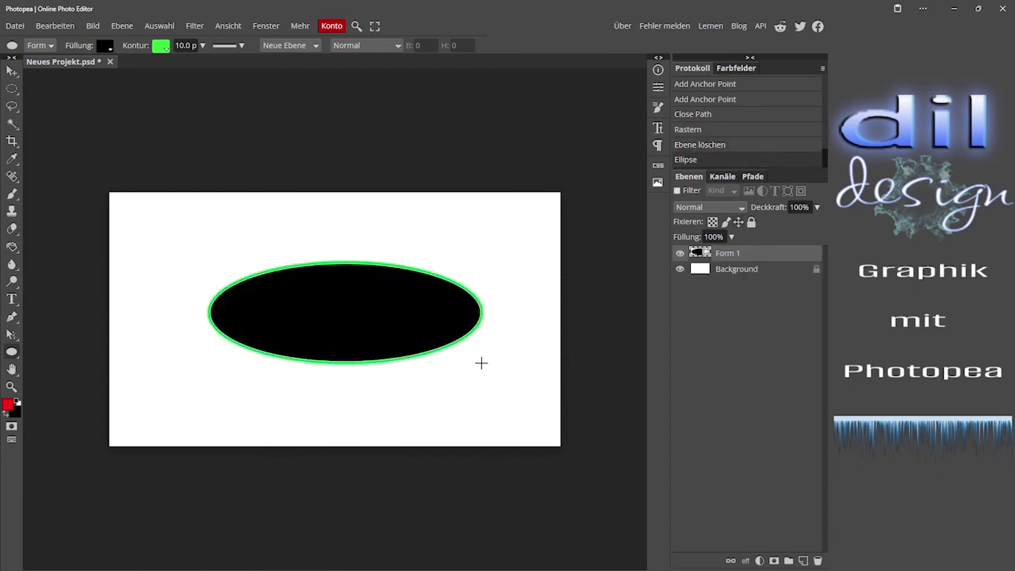
Give the ellipse's stroke the dashed 4 2 pattern, and undo both the stroke change and the ellipse.
click(240, 45)
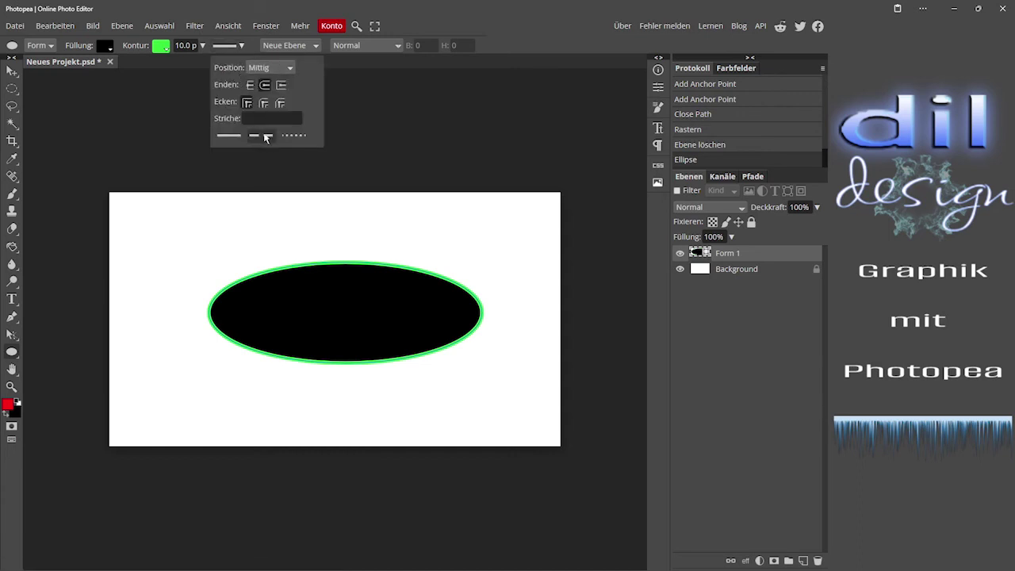
click(266, 138)
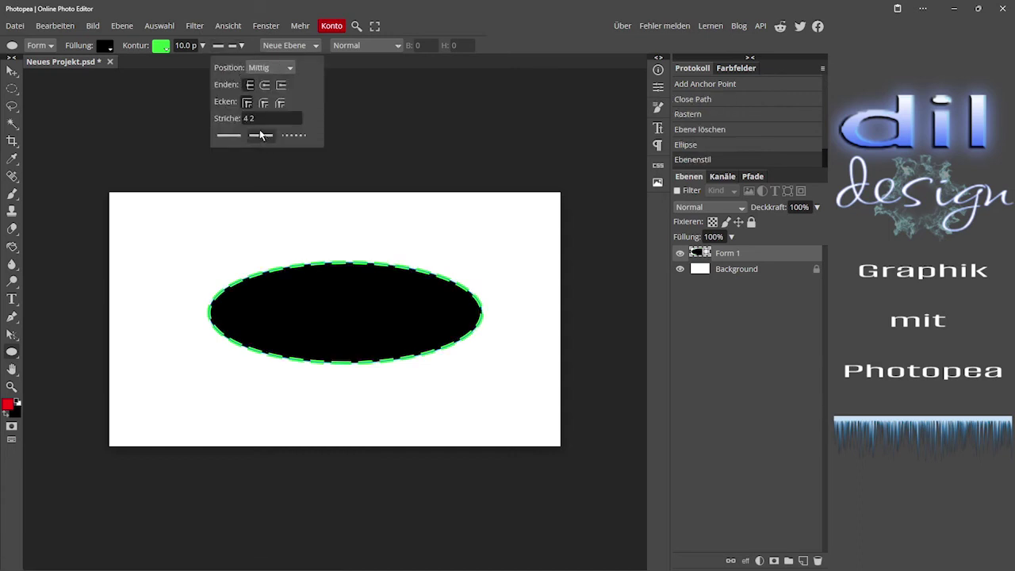
click(252, 46)
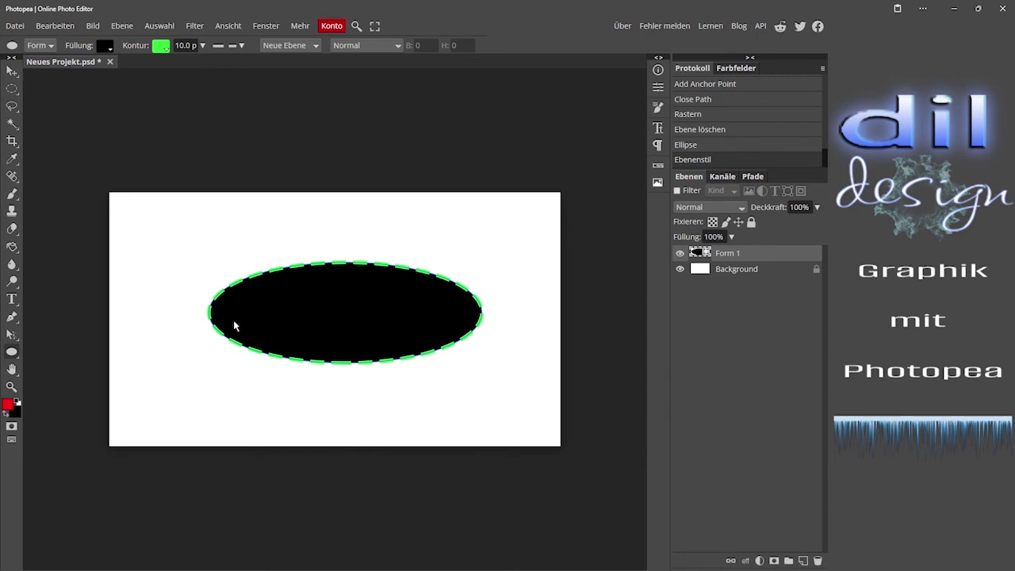
key(ctrl+z)
key(ctrl+z)
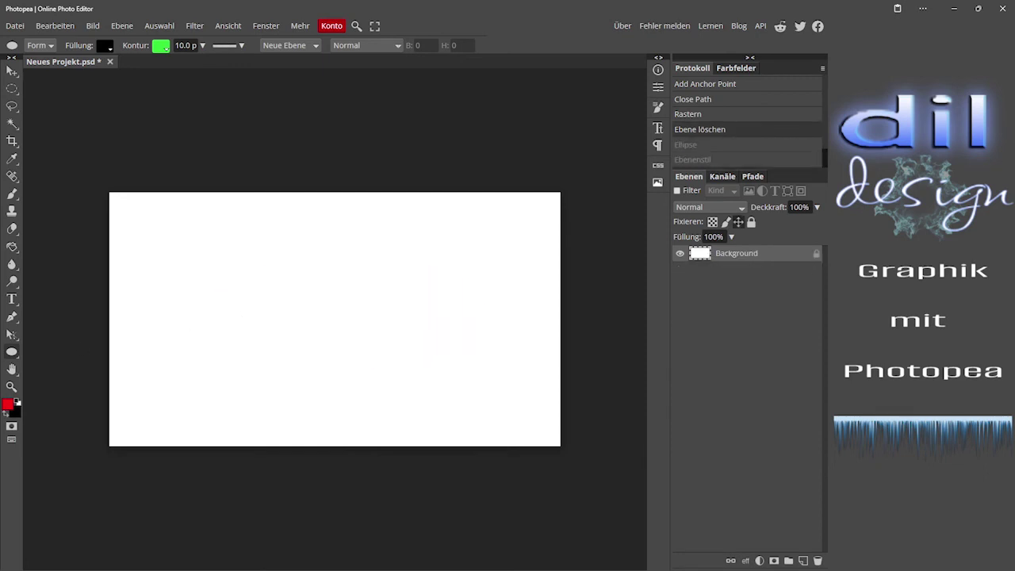
Draw a slightly downward-sloping line shape 5 px wide across the canvas with a green stroke.
right_click(12, 353)
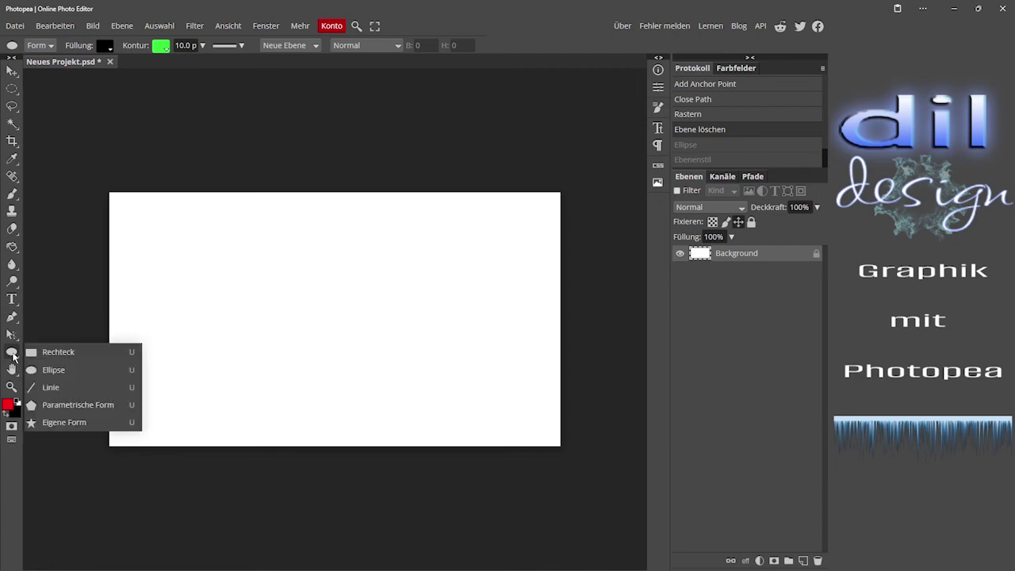
click(48, 388)
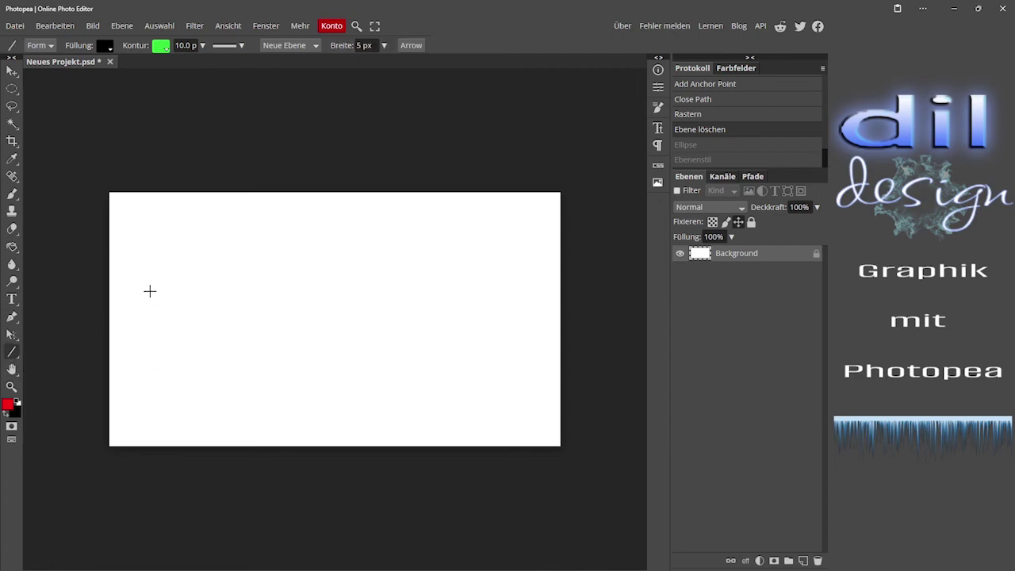
mouse_move(150, 290)
mouse_down()
mouse_move(469, 319)
mouse_move(505, 336)
mouse_move(513, 236)
mouse_move(513, 337)
mouse_up()
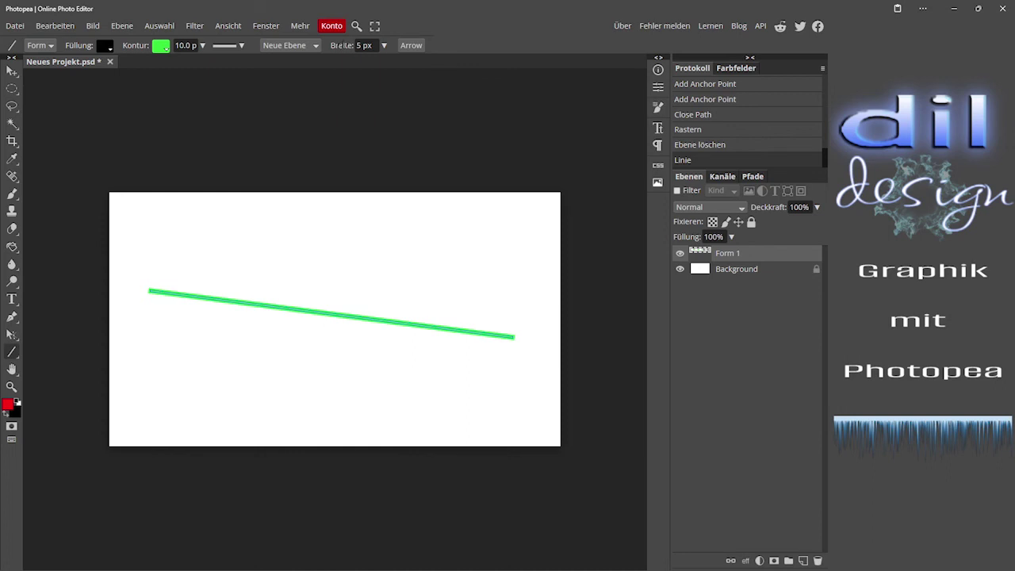
Replace the thin line with a nearly horizontal one 100 px wide across the canvas, and undo it.
drag(343, 45, 414, 45)
key(ctrl+z)
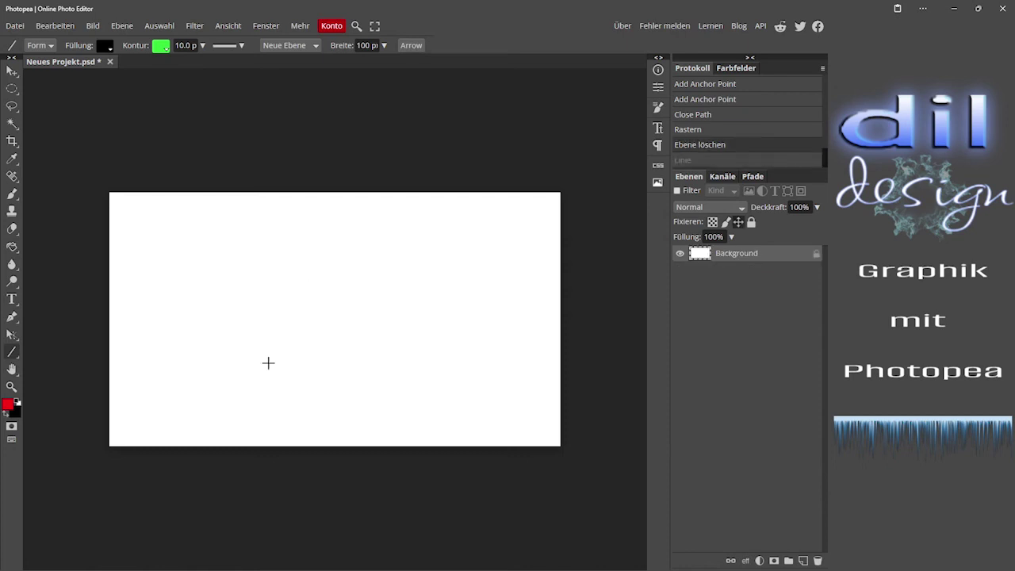
drag(142, 283, 521, 298)
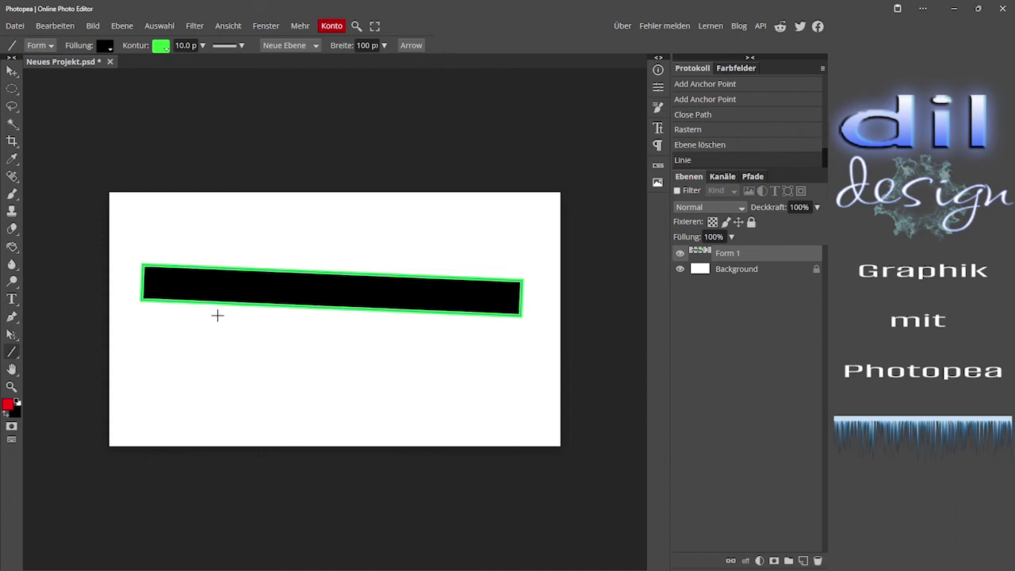
key(ctrl+z)
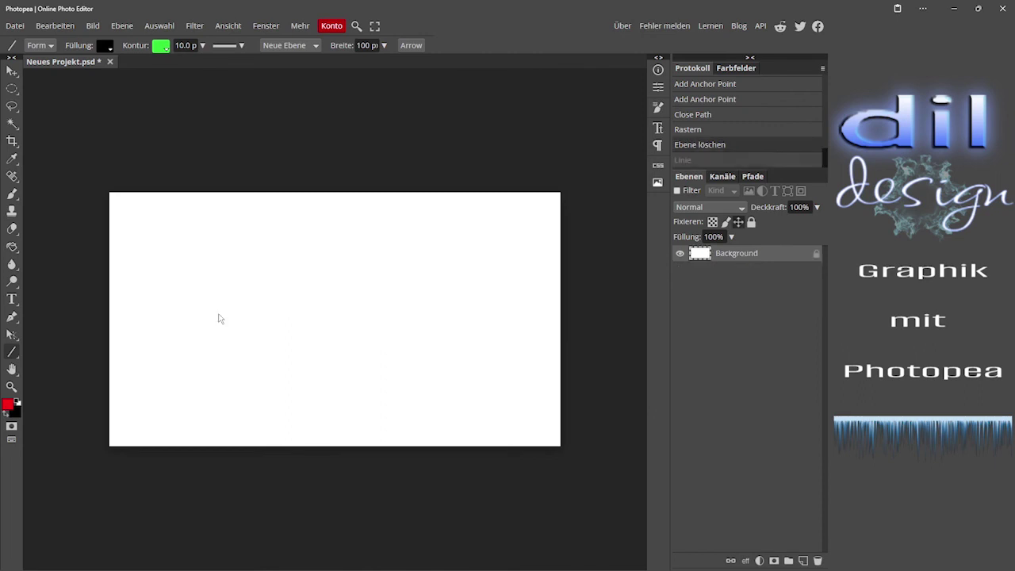
Draw three black five-sided parametric polygons with green stroke in different rotations, and undo all three.
right_click(12, 352)
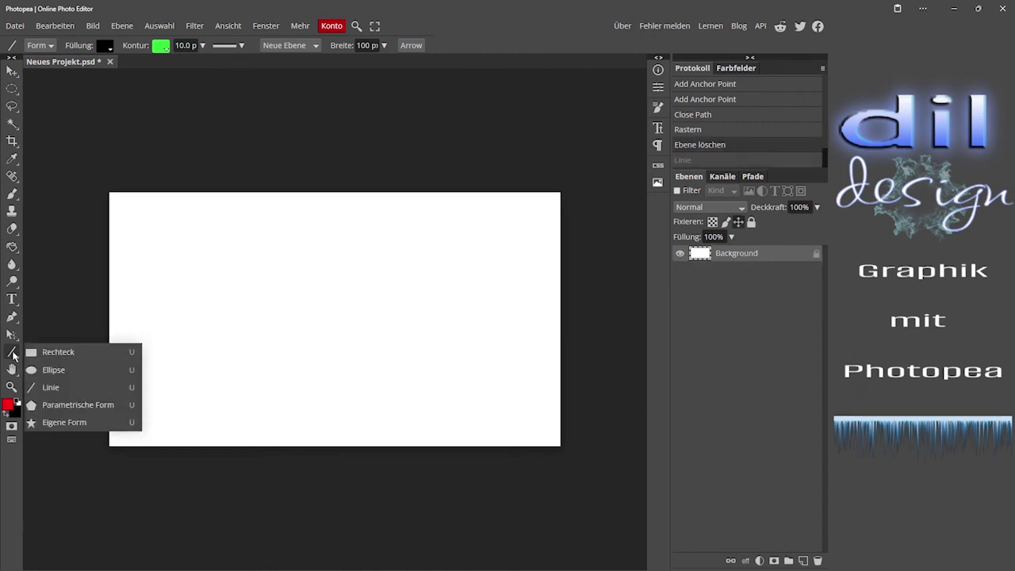
click(58, 404)
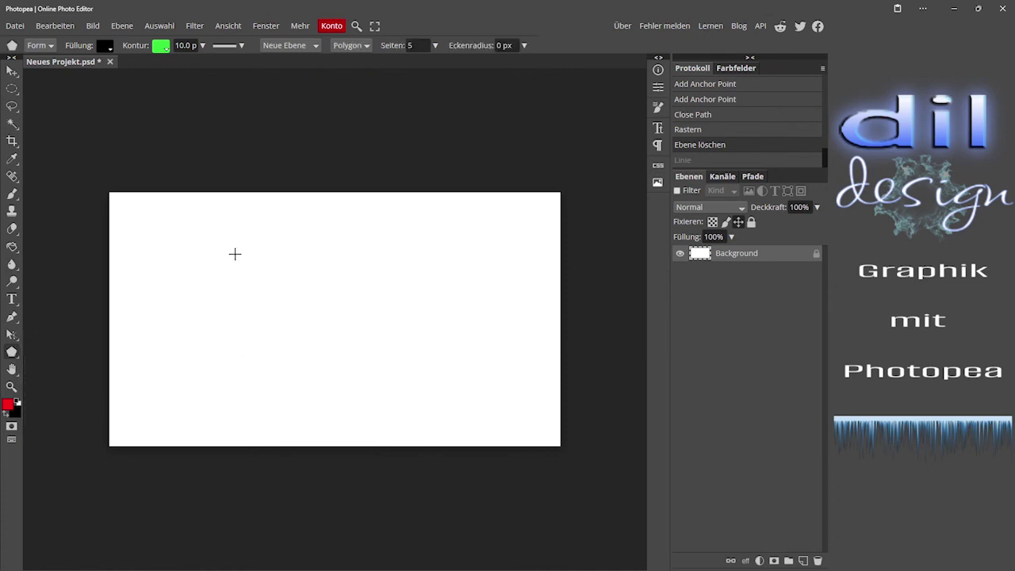
drag(236, 254, 286, 272)
drag(323, 332, 371, 316)
drag(407, 283, 451, 308)
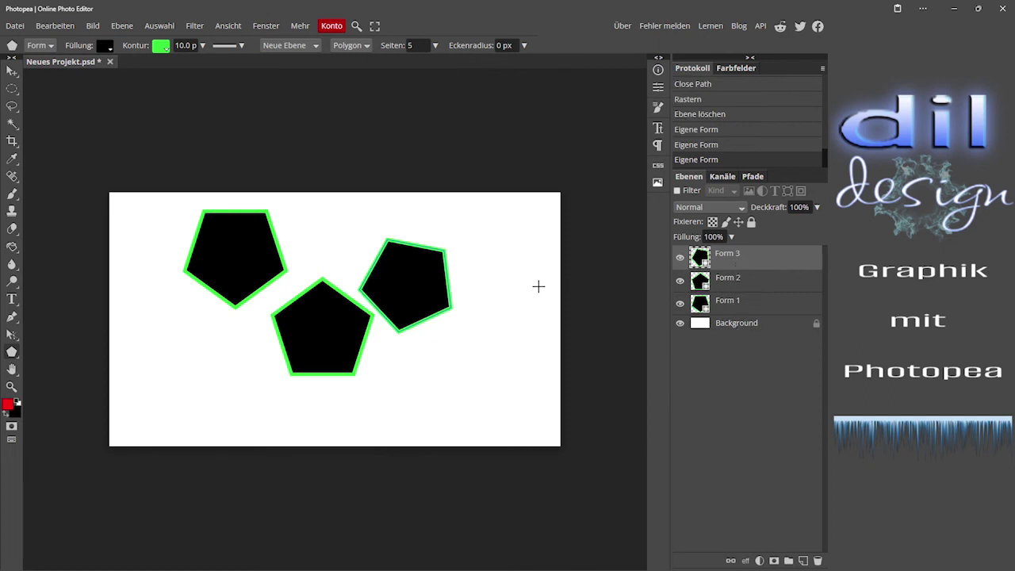
key(ctrl+z)
key(ctrl+z)
key(ctrl+z)
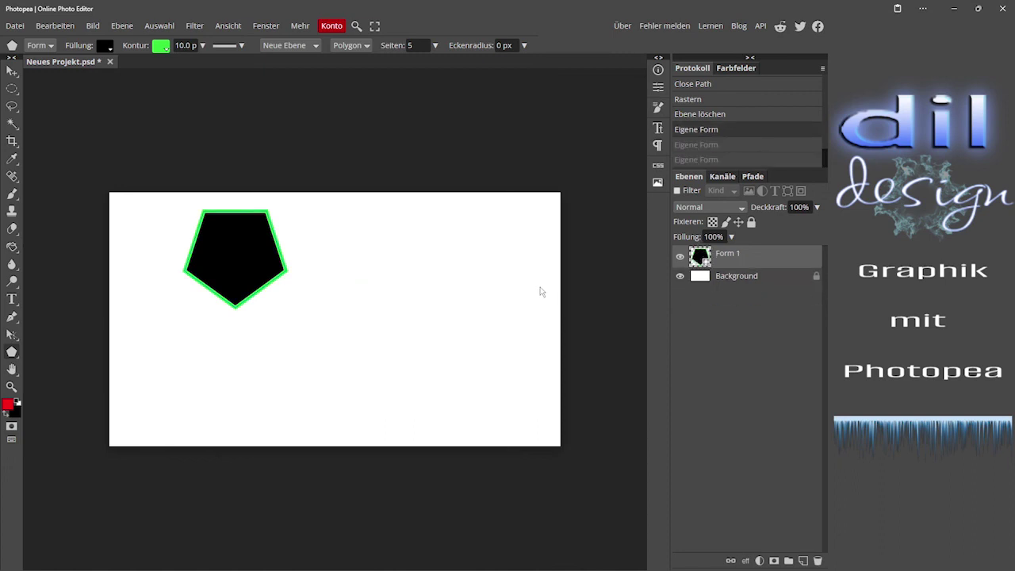
Draw a 7-sided polygon in the canvas's upper left part and a 20-sided polygon beside it.
click(411, 45)
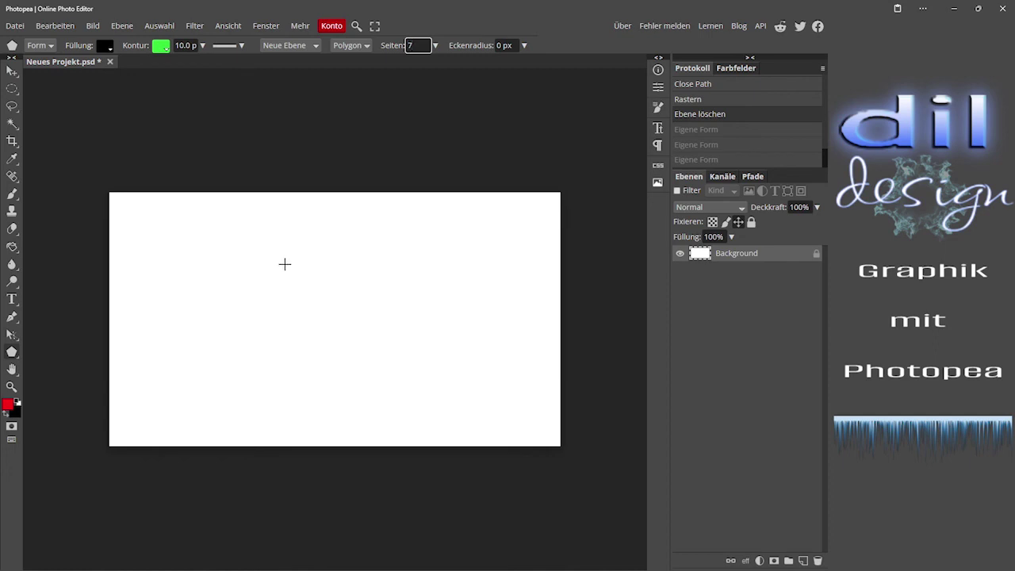
drag(238, 265, 281, 292)
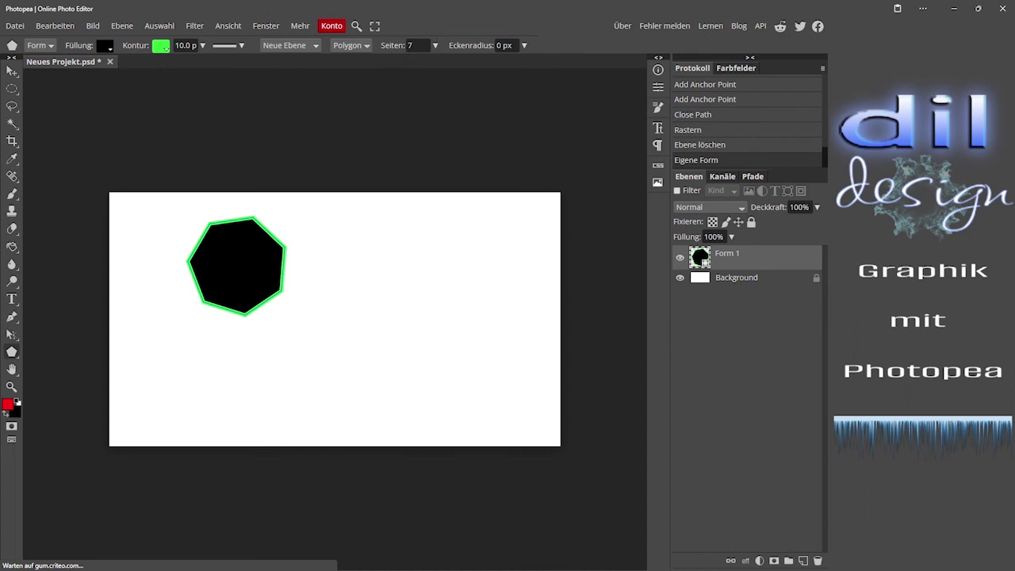
click(408, 45)
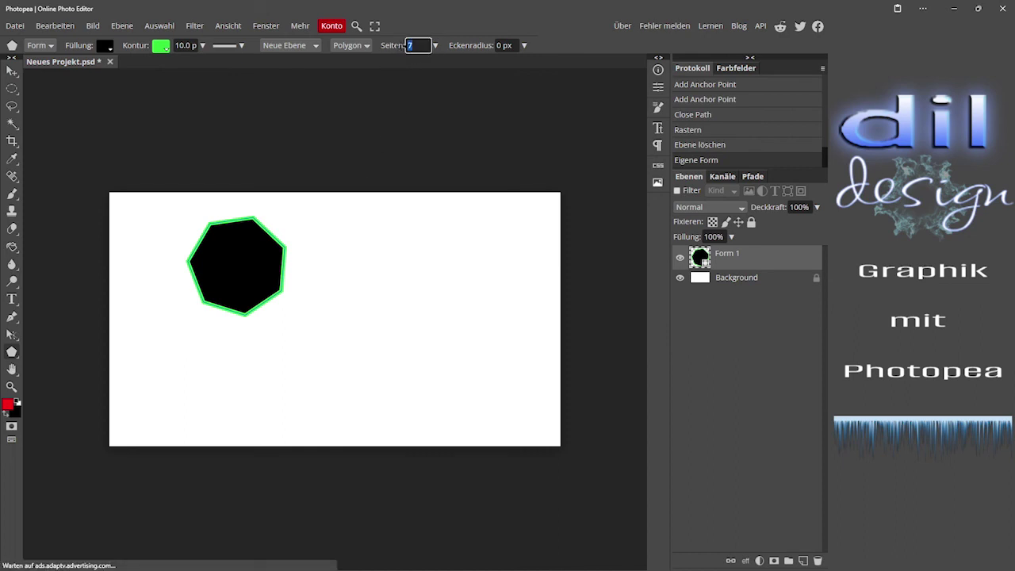
text(20)
mouse_move(338, 272)
mouse_down()
mouse_move(365, 298)
mouse_move(369, 275)
mouse_move(364, 311)
mouse_up()
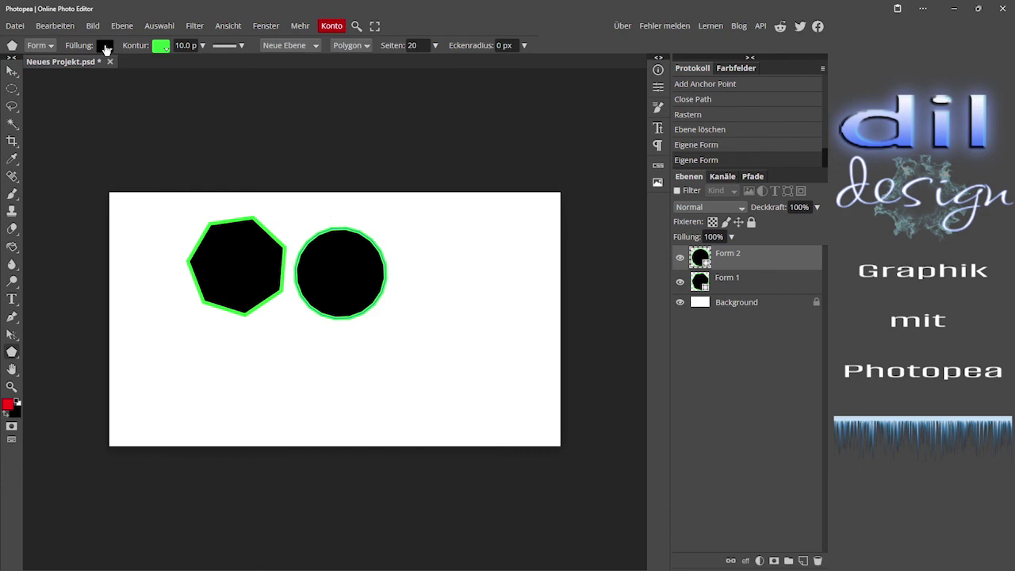
Give the 20-sided polygon's stroke the dotted pattern, and undo the stroke change and both polygons.
click(241, 46)
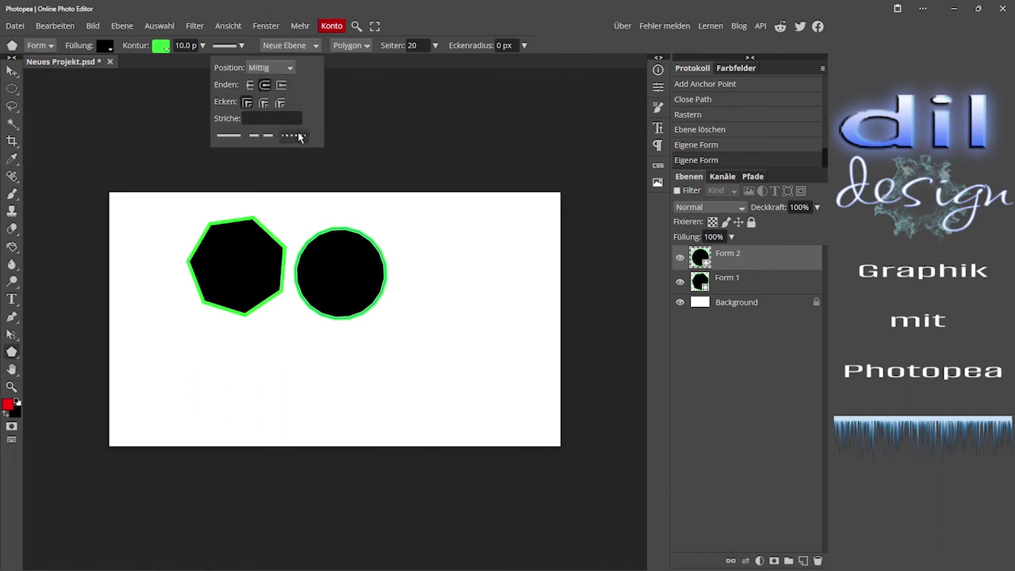
click(293, 135)
click(248, 46)
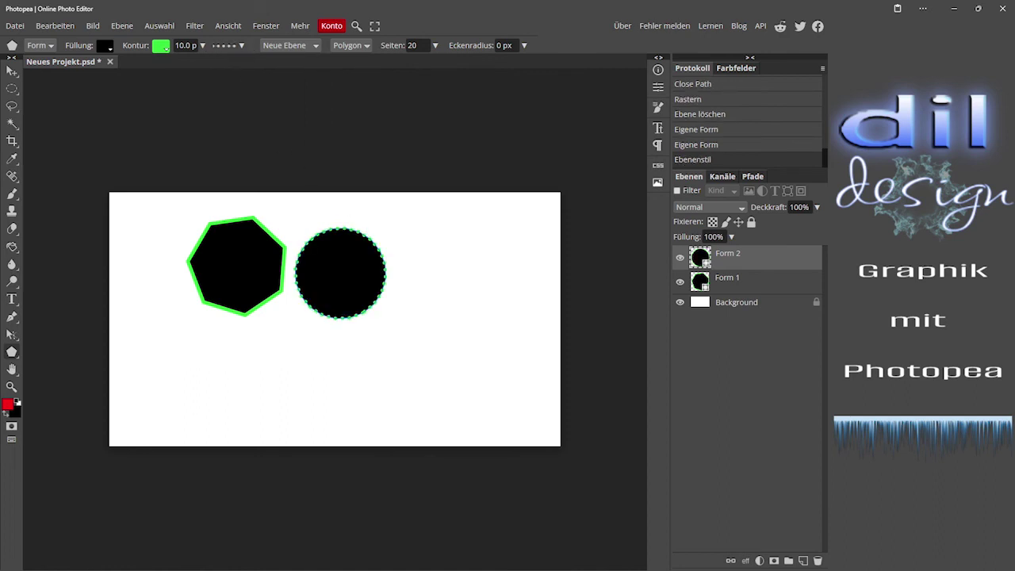
key(ctrl+z)
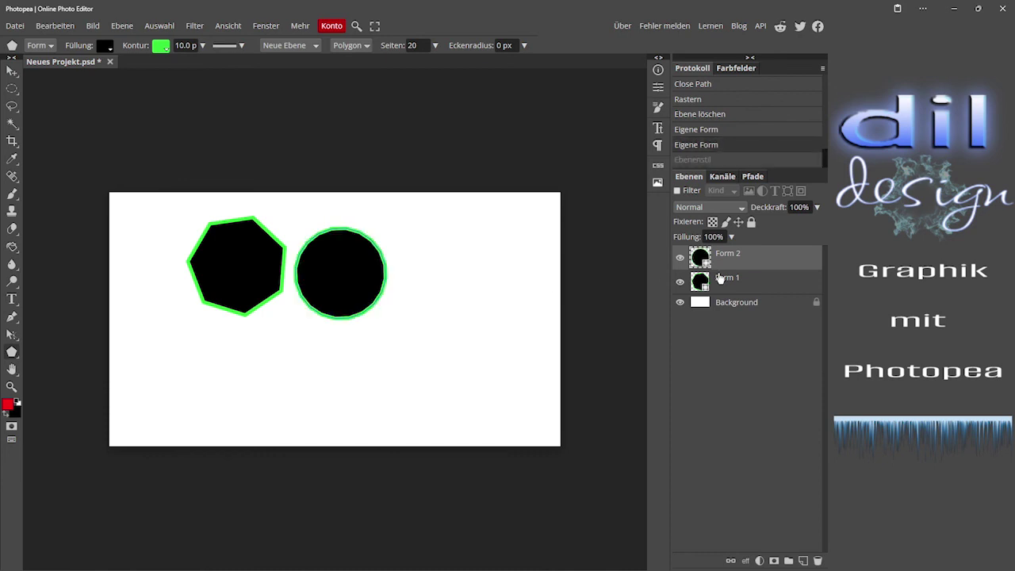
key(ctrl+z)
key(ctrl+z)
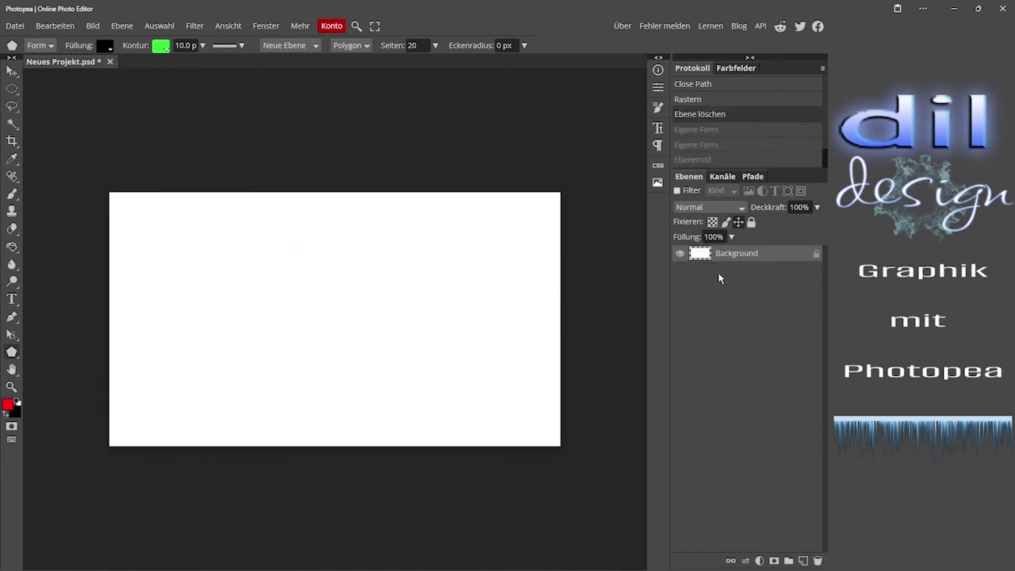
Activate the Custom Shape tool and choose the fighter jet from the shape library.
right_click(11, 354)
click(71, 421)
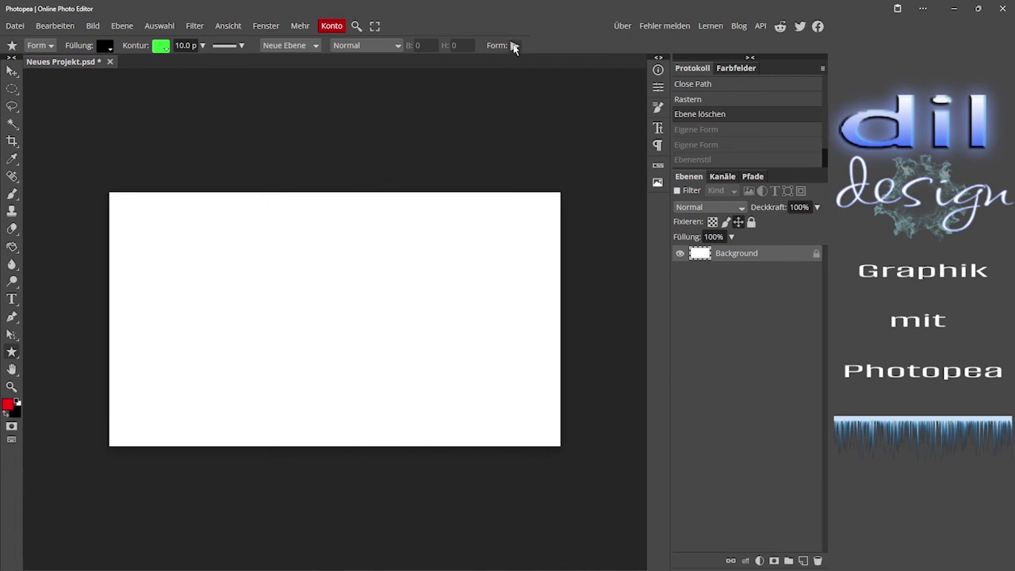
click(512, 46)
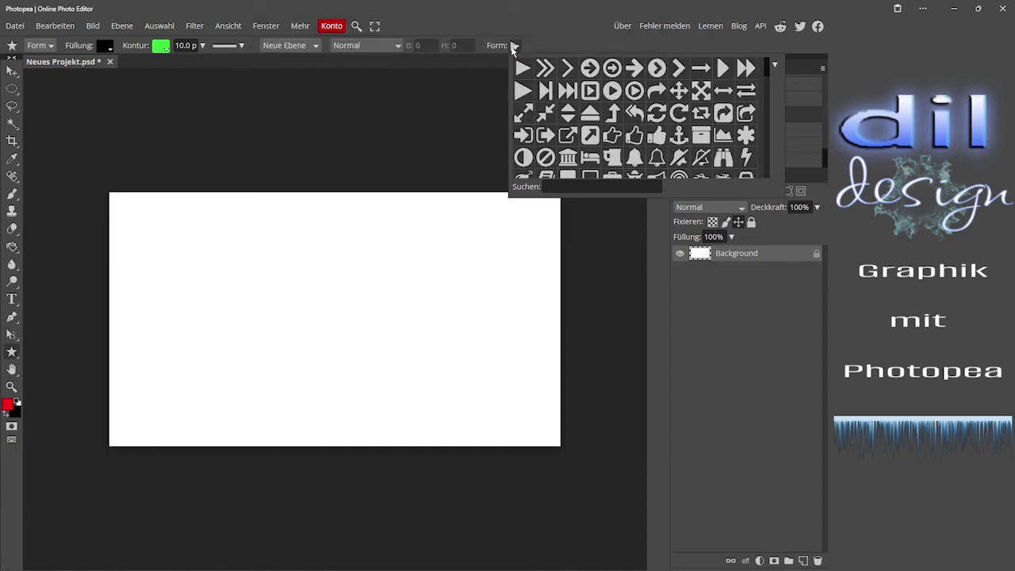
scroll(647, 107, down, 5)
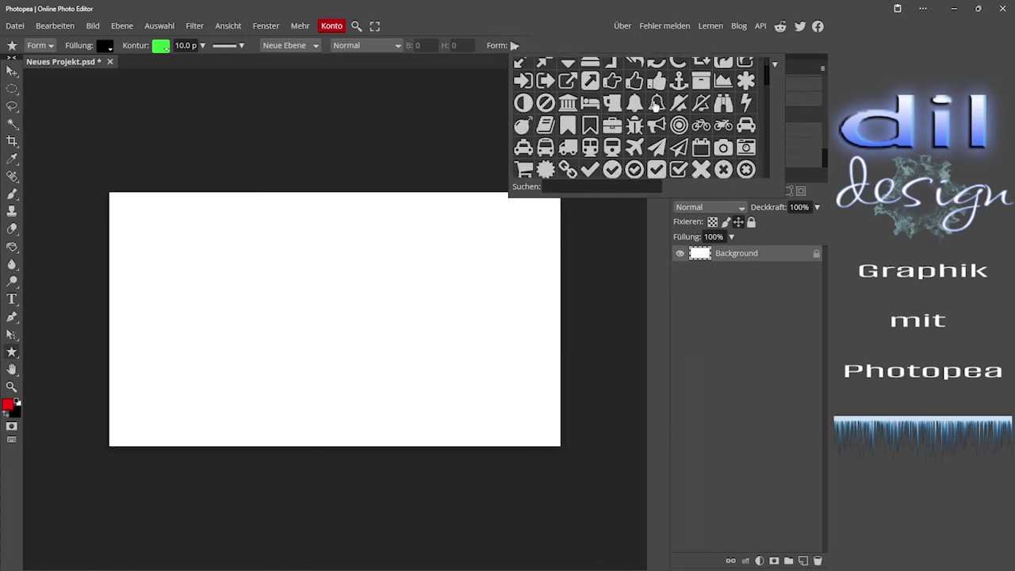
scroll(656, 115, down, 8)
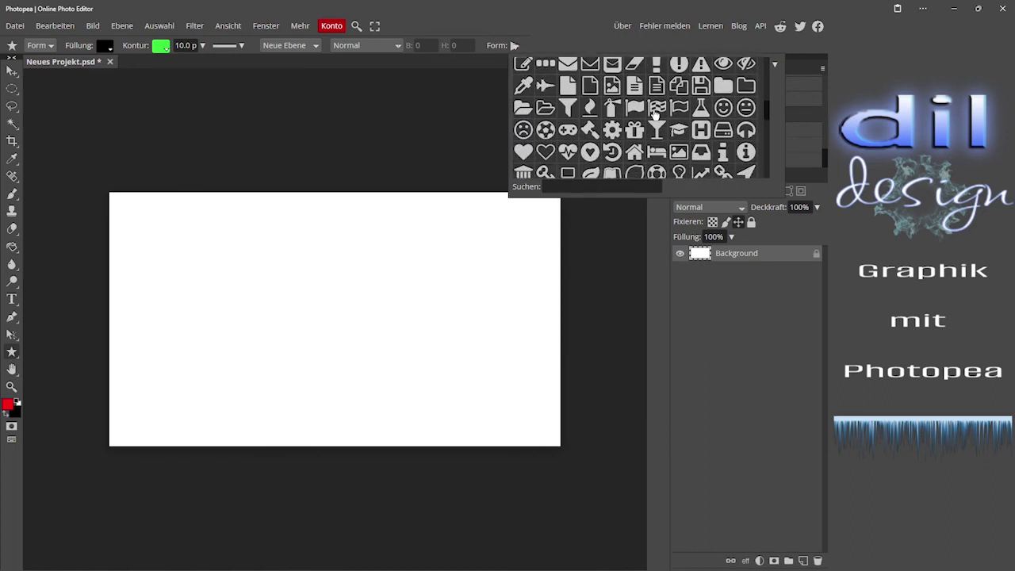
scroll(655, 115, down, 8)
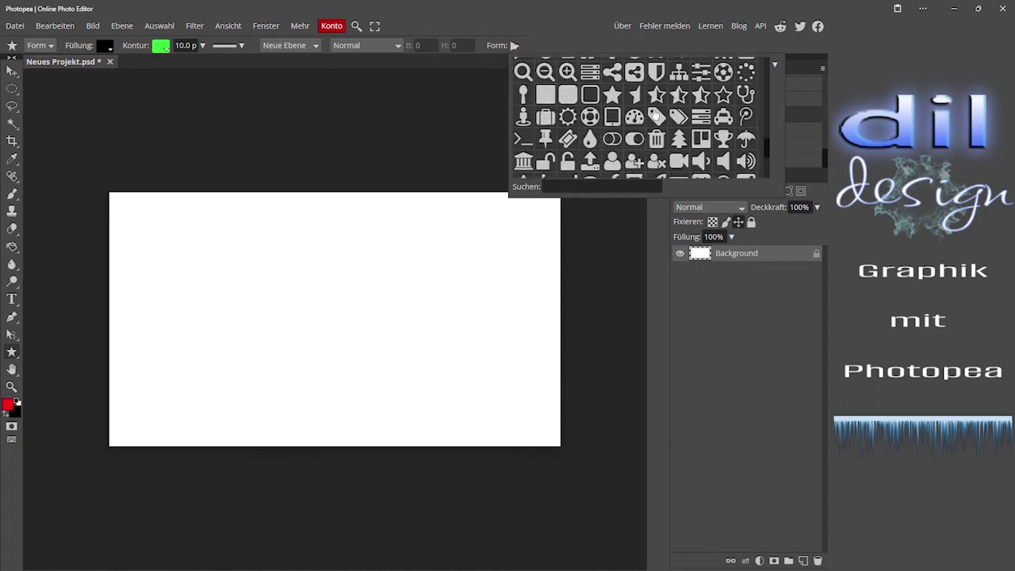
scroll(655, 115, down, 2)
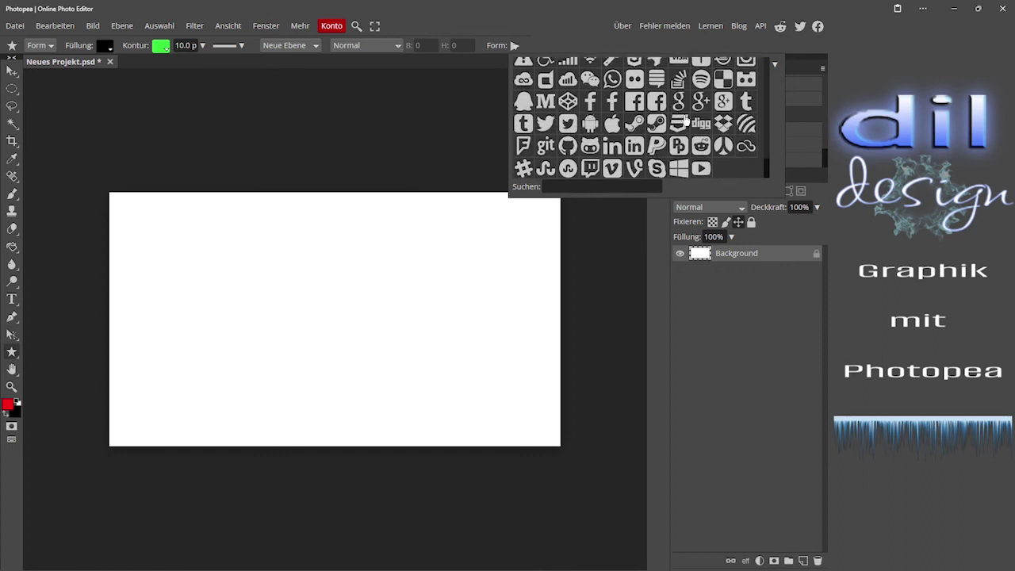
scroll(685, 119, up, 6)
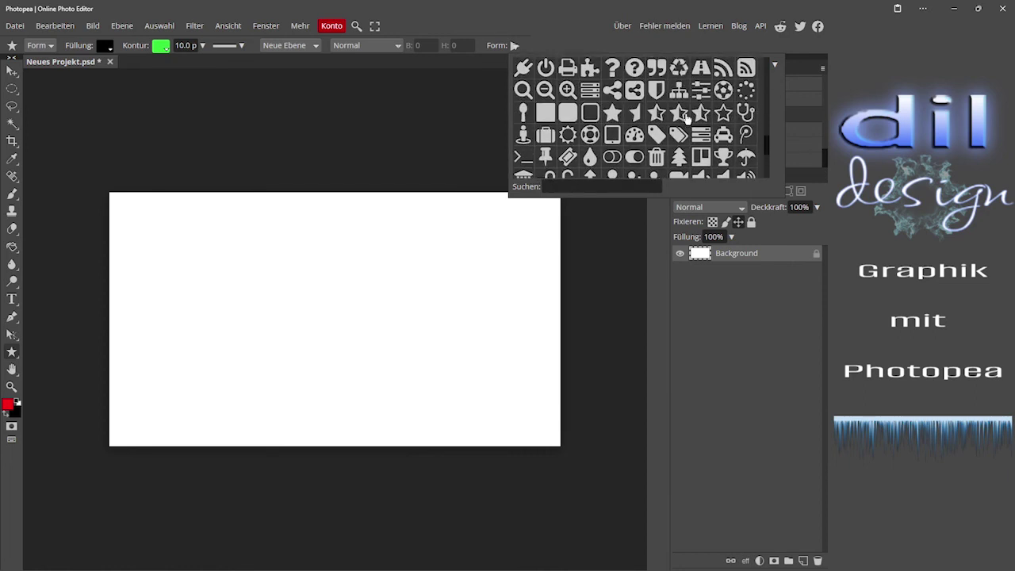
scroll(686, 119, up, 10)
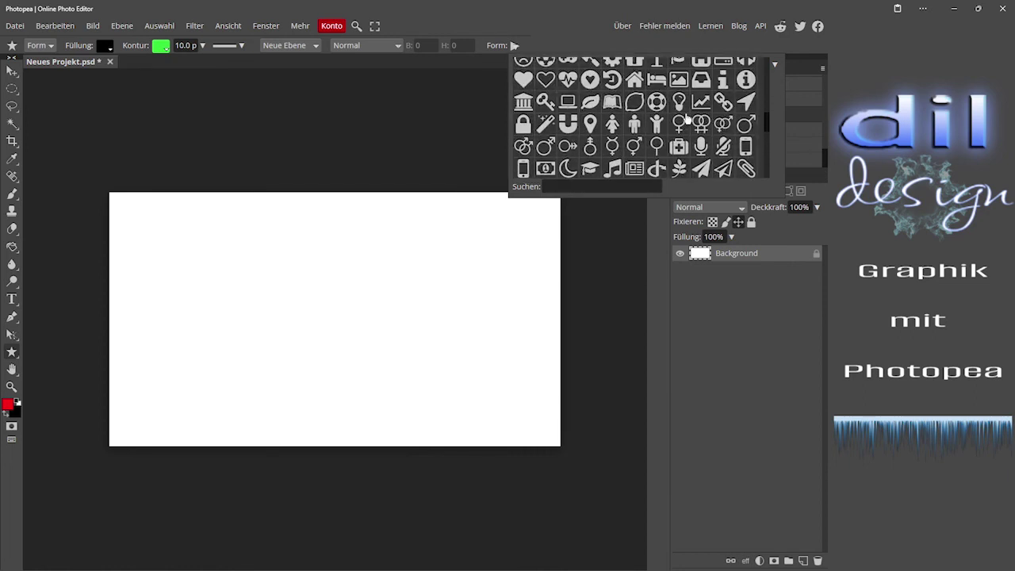
scroll(686, 119, up, 8)
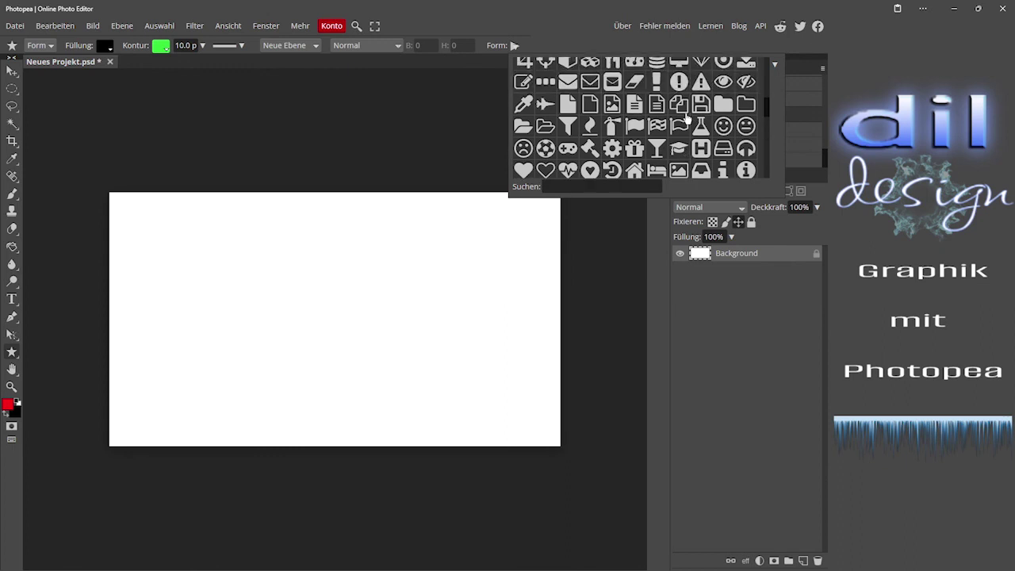
scroll(686, 119, up, 1)
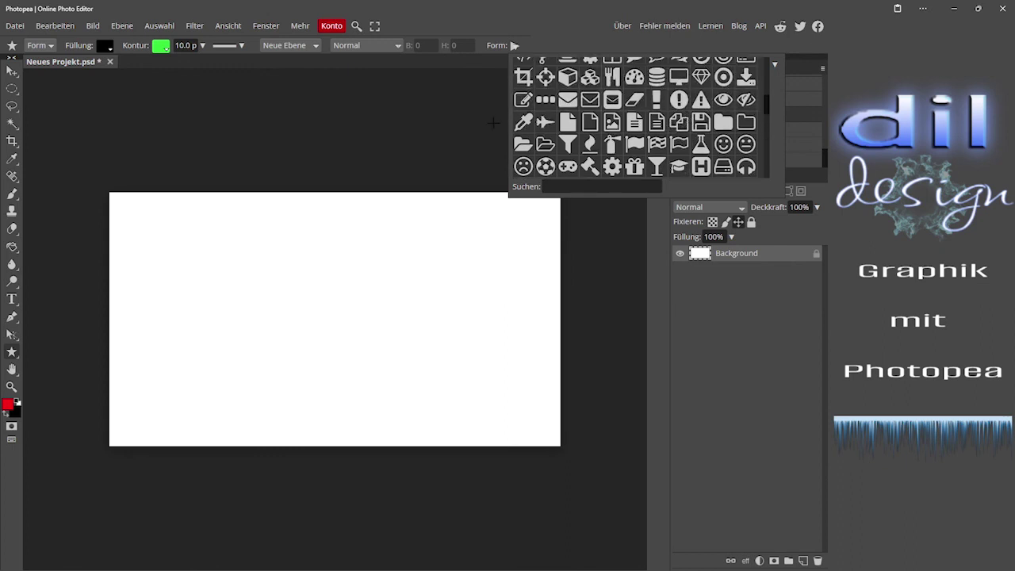
click(544, 121)
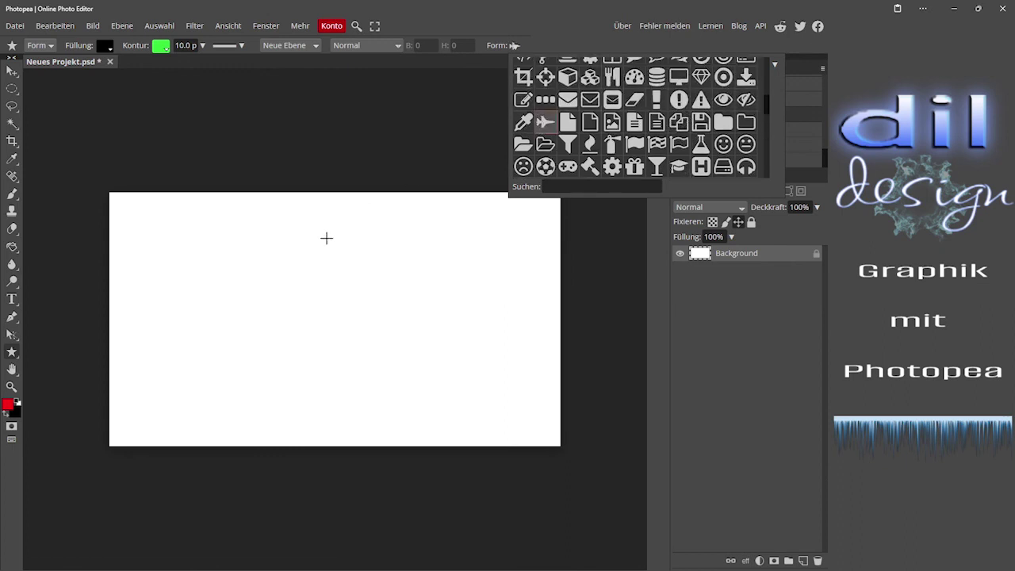
Place a 100 × 100 fighter jet shape, then scale it to about 504 % and move it to the middle of the canvas.
click(302, 312)
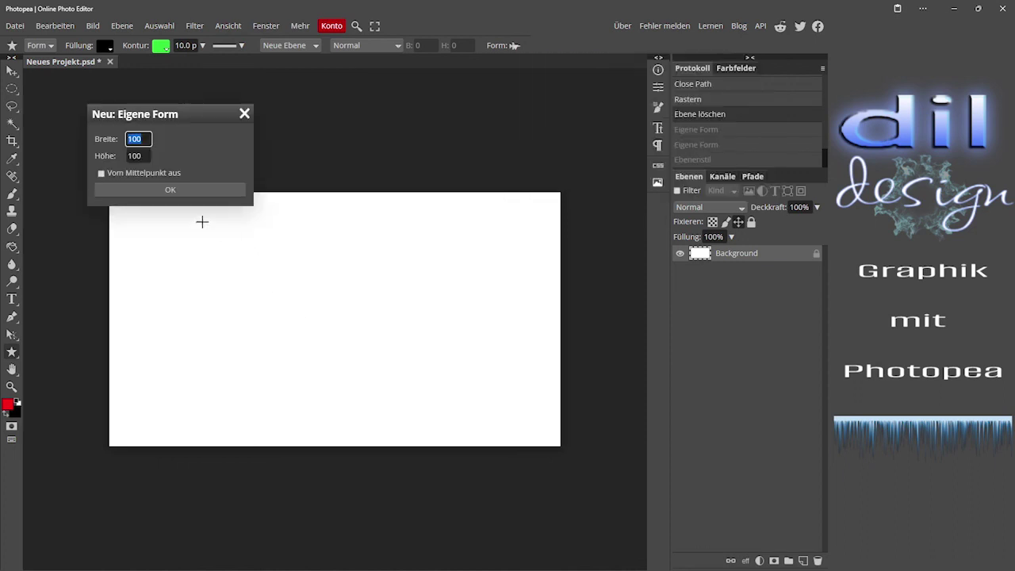
click(173, 191)
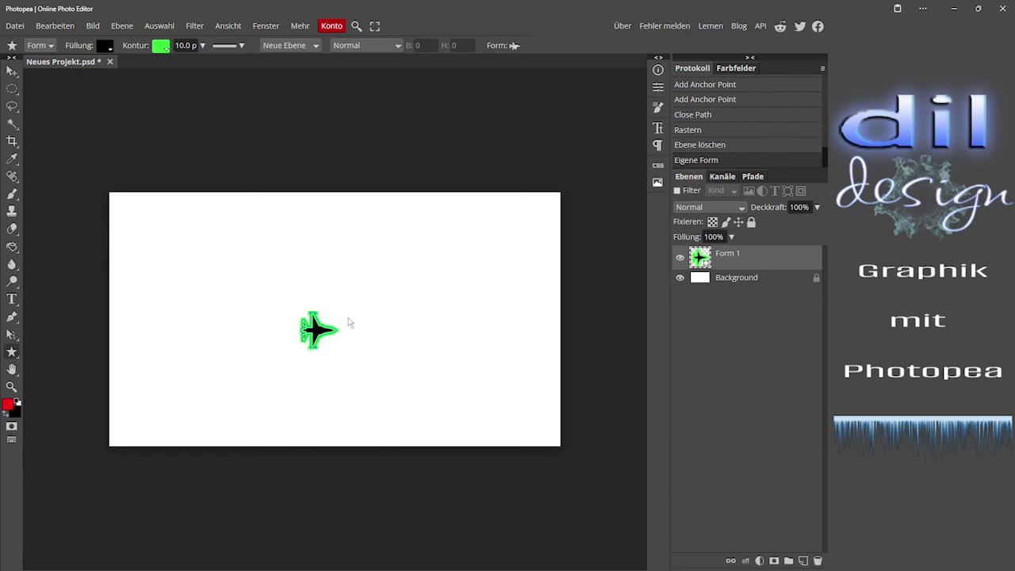
key(ctrl+t)
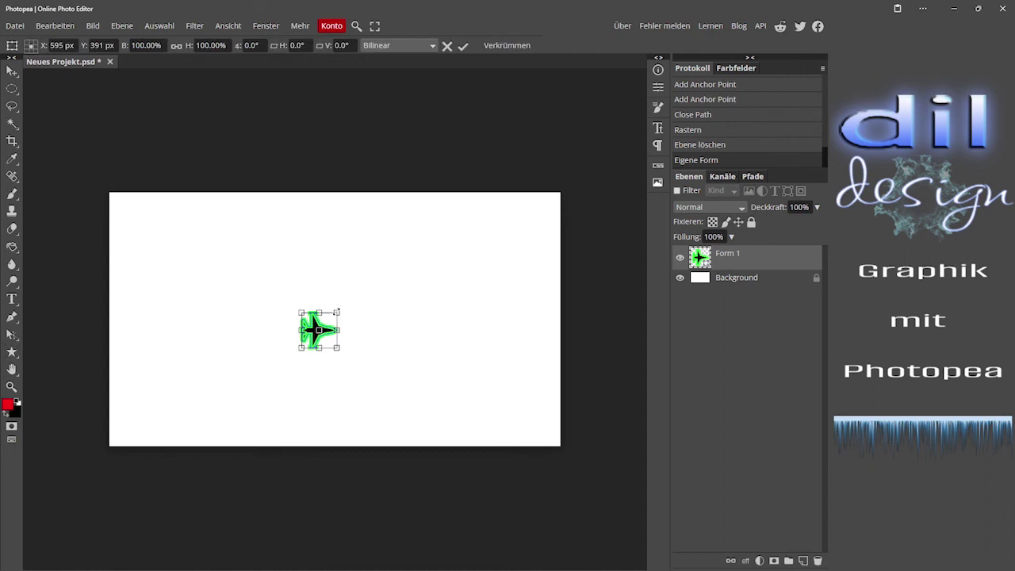
drag(337, 311, 479, 230)
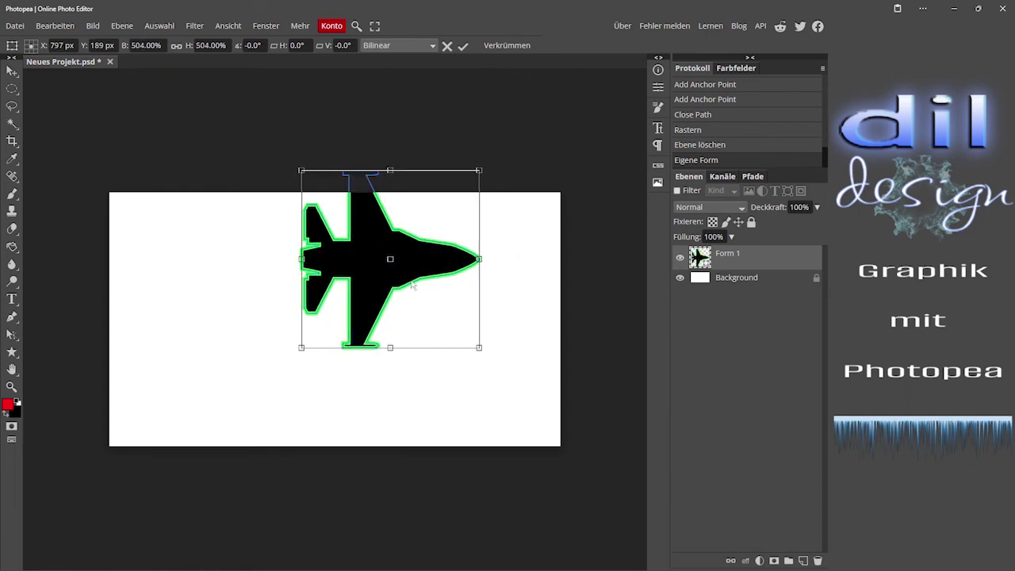
drag(410, 286, 354, 337)
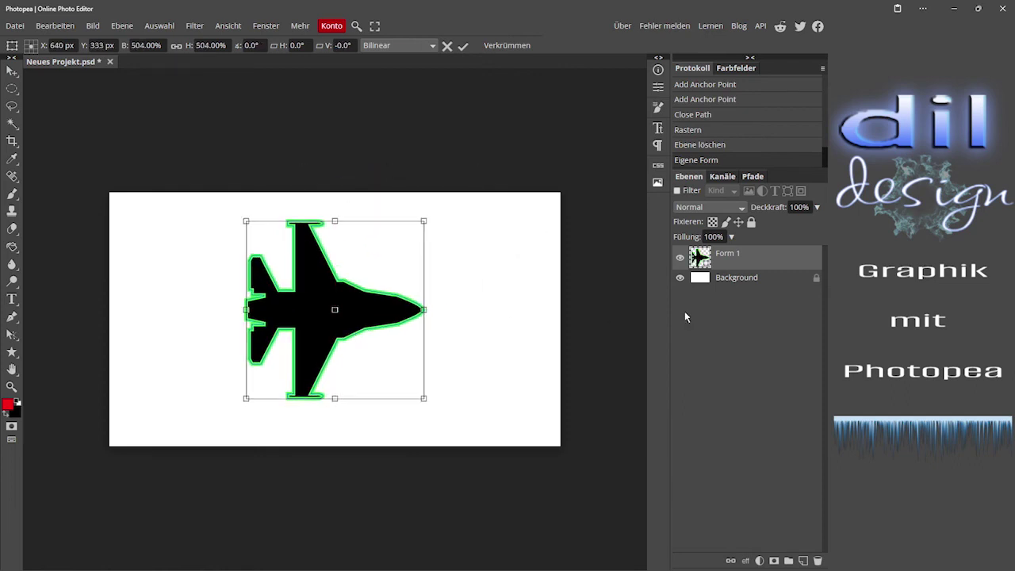
key(Return)
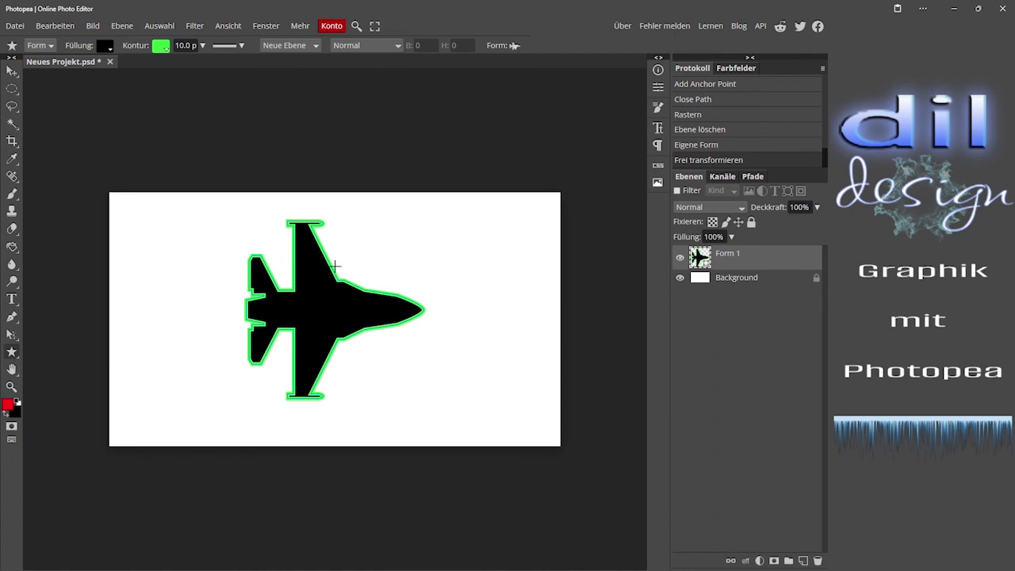
Give the jet shape the dotted stroke pattern and a cyan fill.
click(241, 46)
click(294, 135)
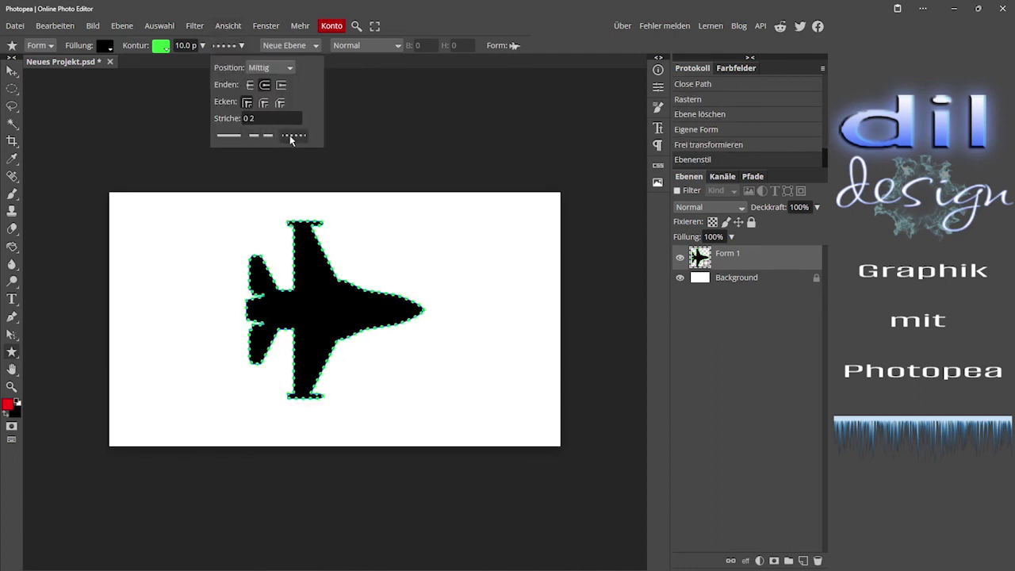
click(250, 50)
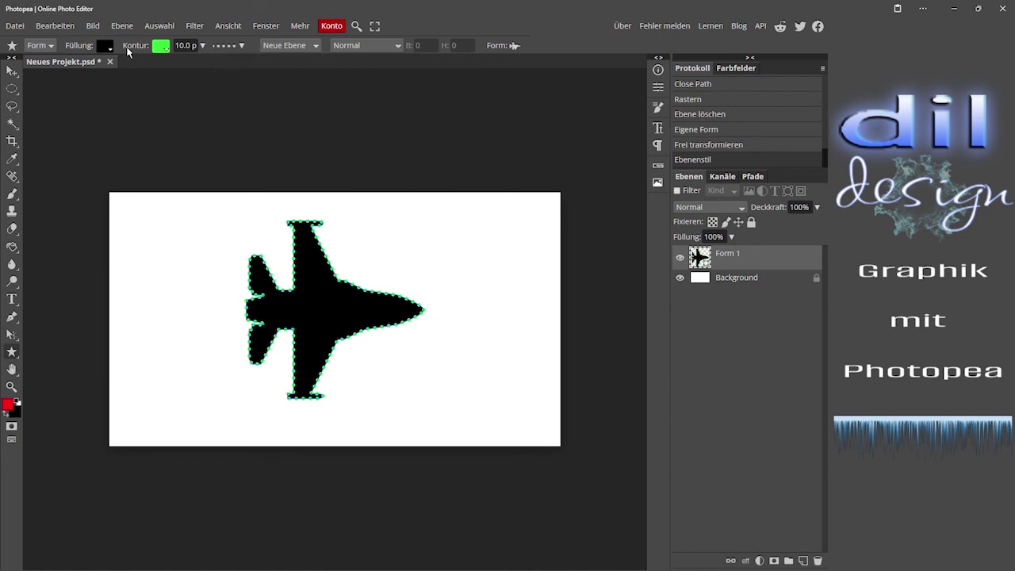
click(107, 46)
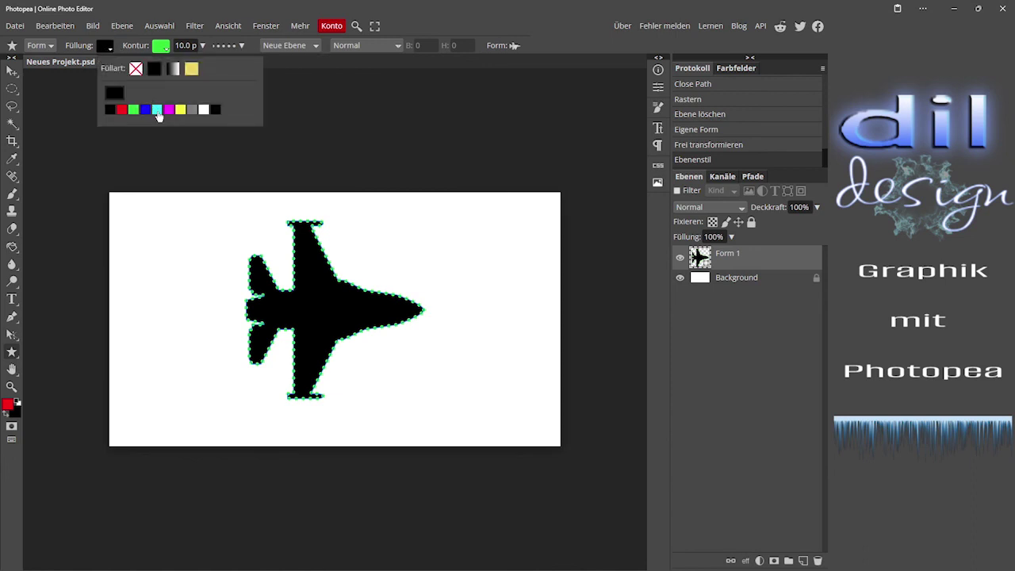
click(157, 110)
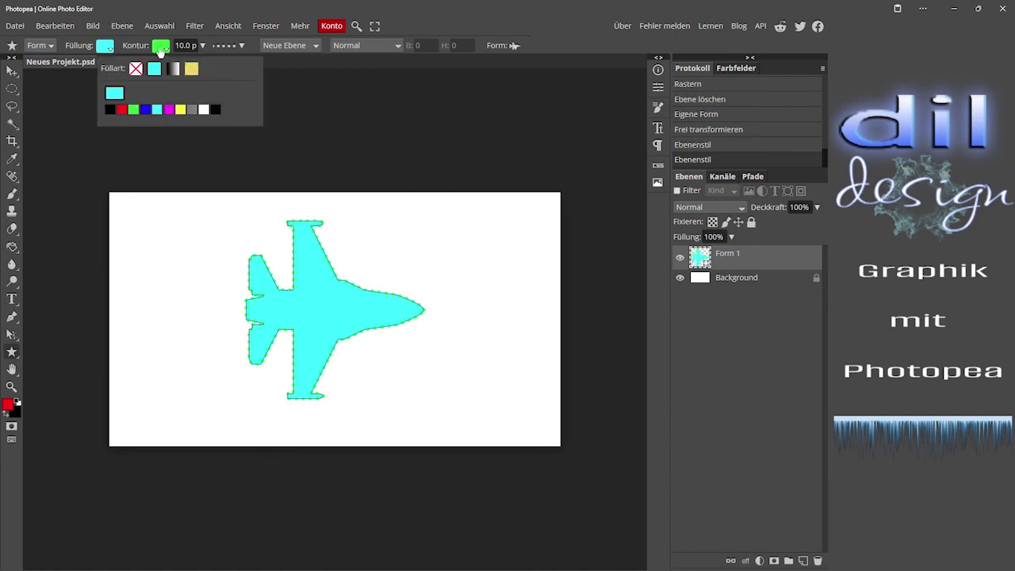
Set the jet's stroke colour to black and rasterize its shape layer.
click(160, 48)
click(234, 111)
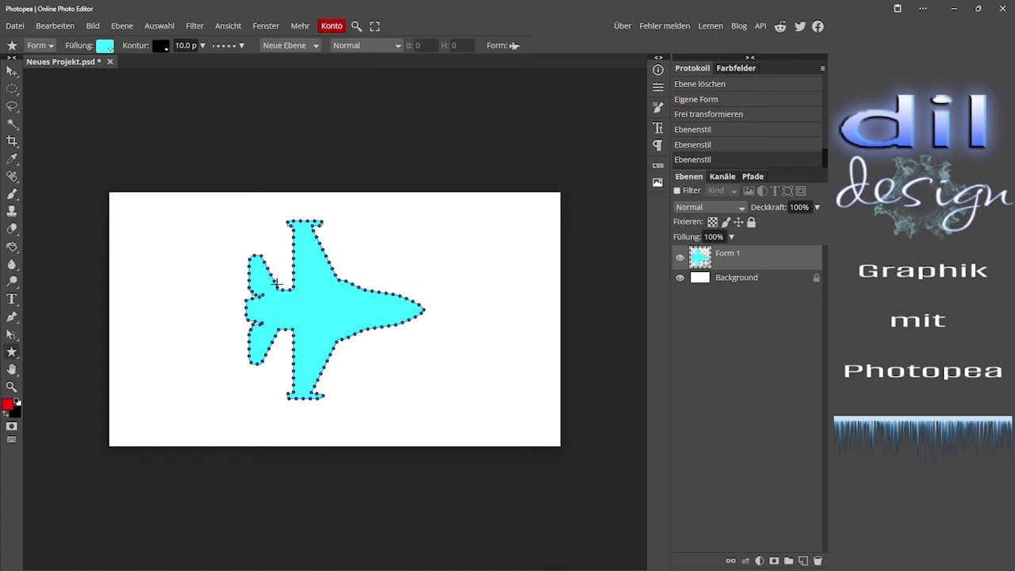
right_click(768, 262)
click(690, 398)
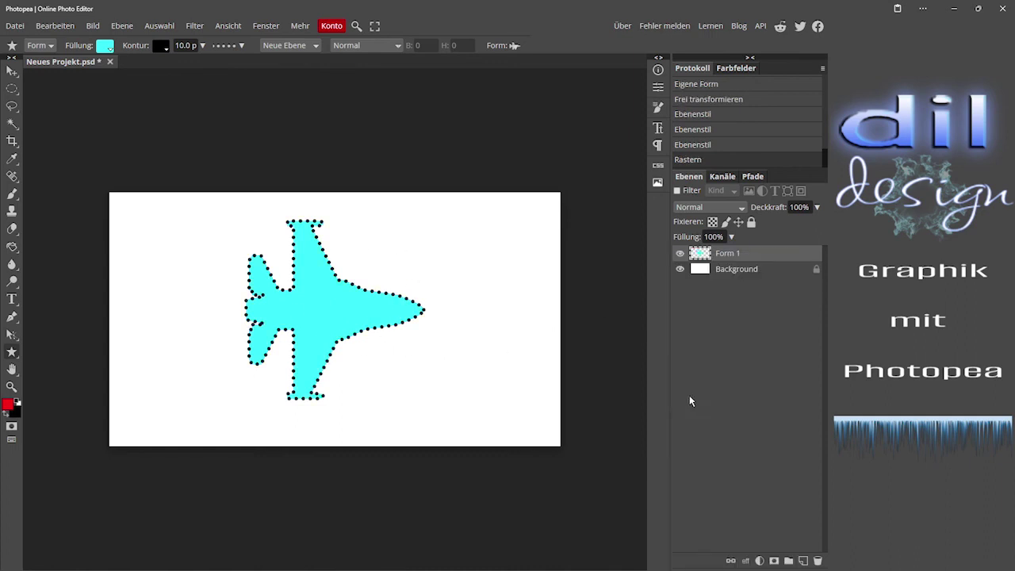